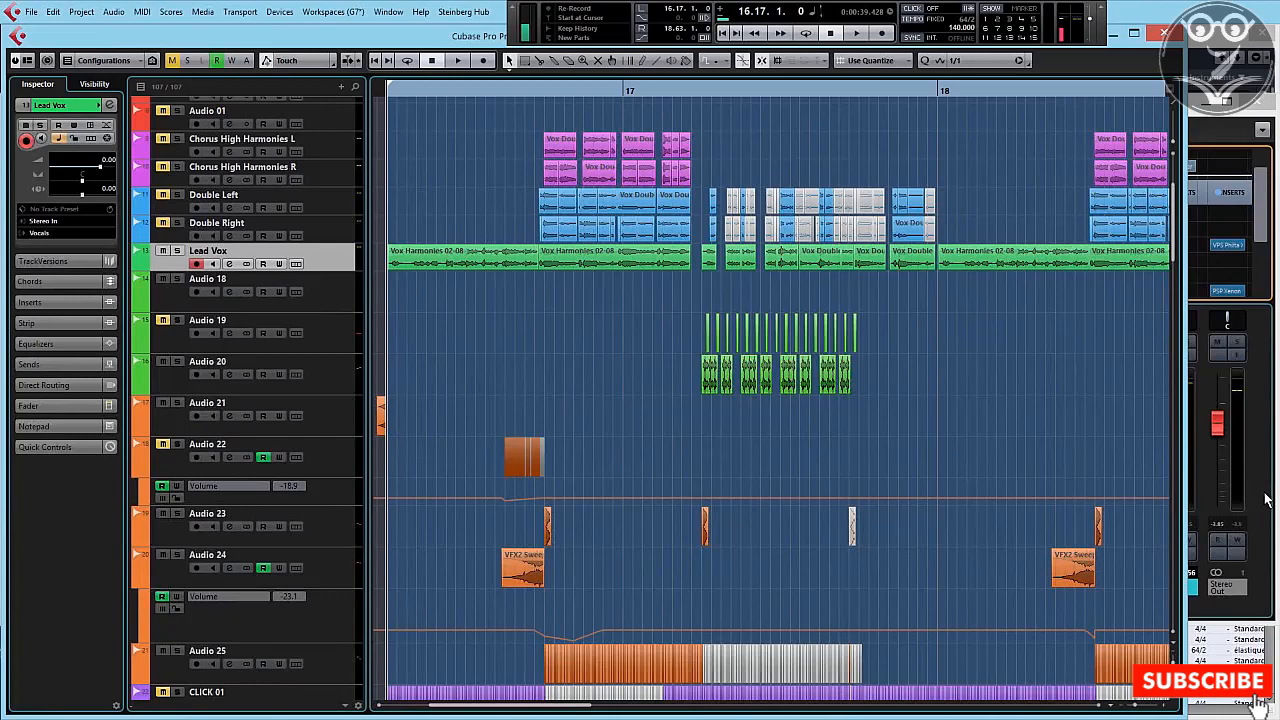
Step: Insert VPS Philta XL in the Vocals group's first insert slot, with a highpass of 45.4 Hz and slope 96
click(1267, 500)
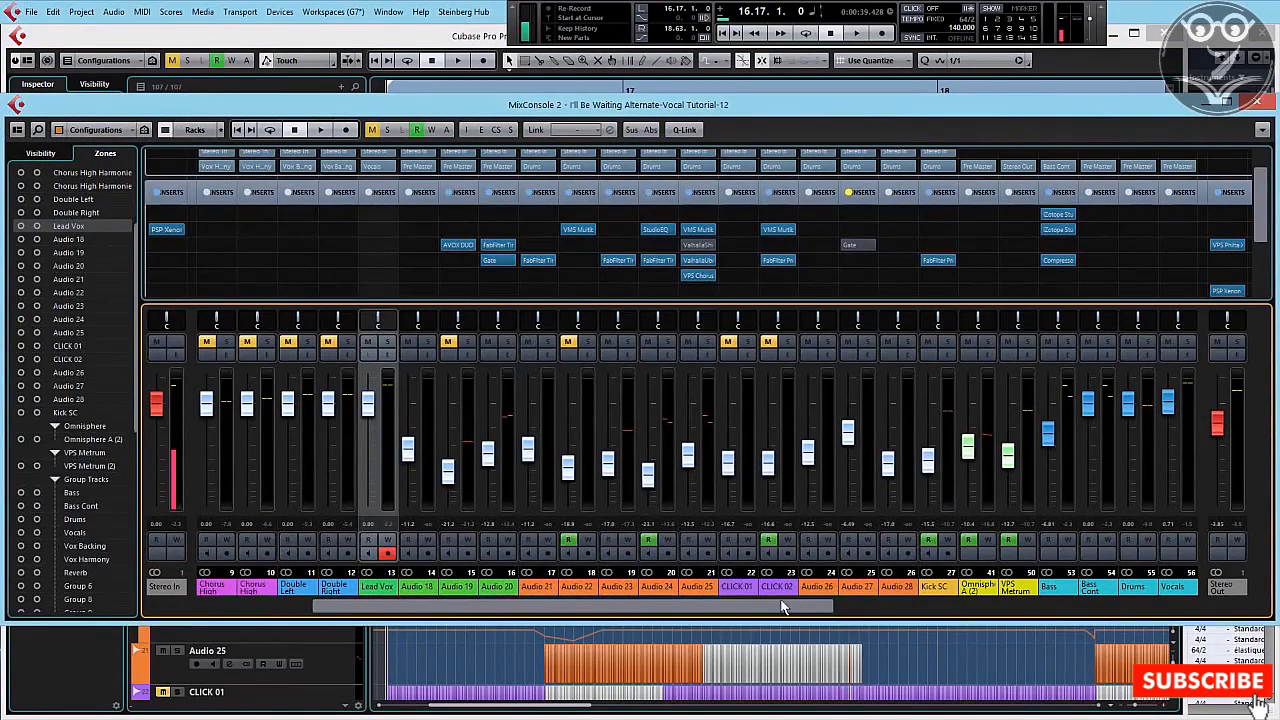
drag(783, 607, 887, 607)
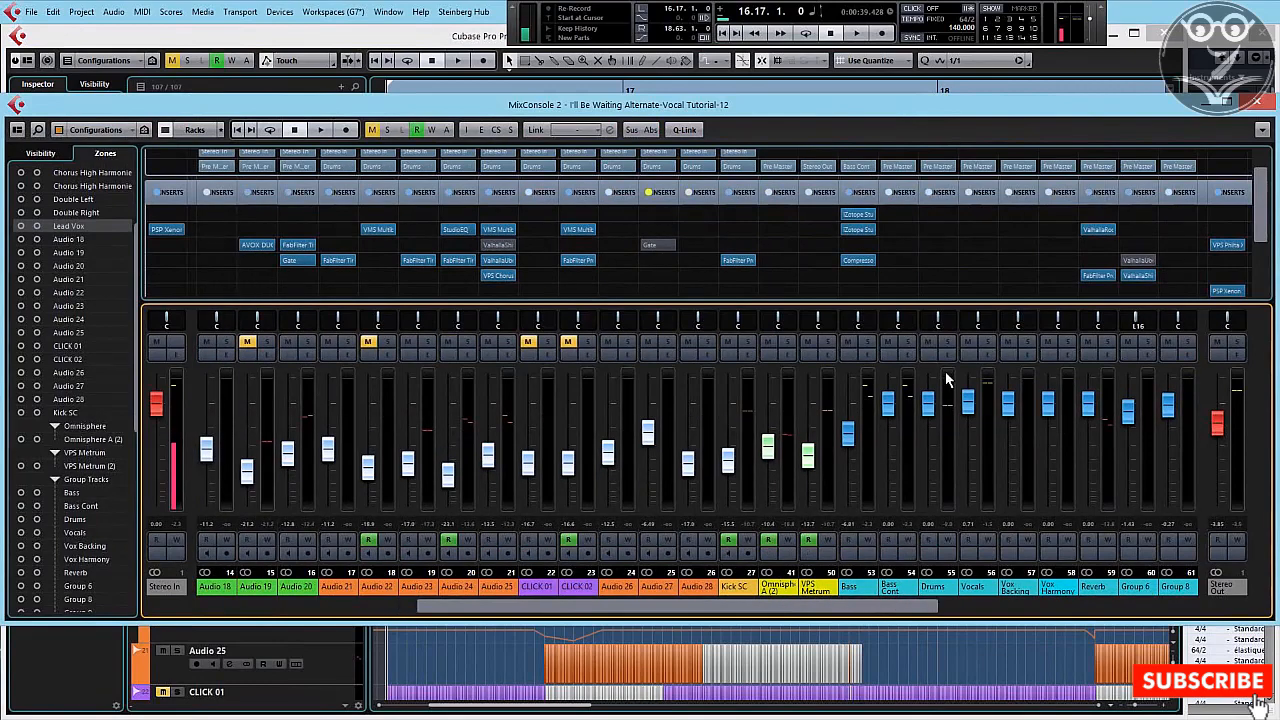
click(995, 212)
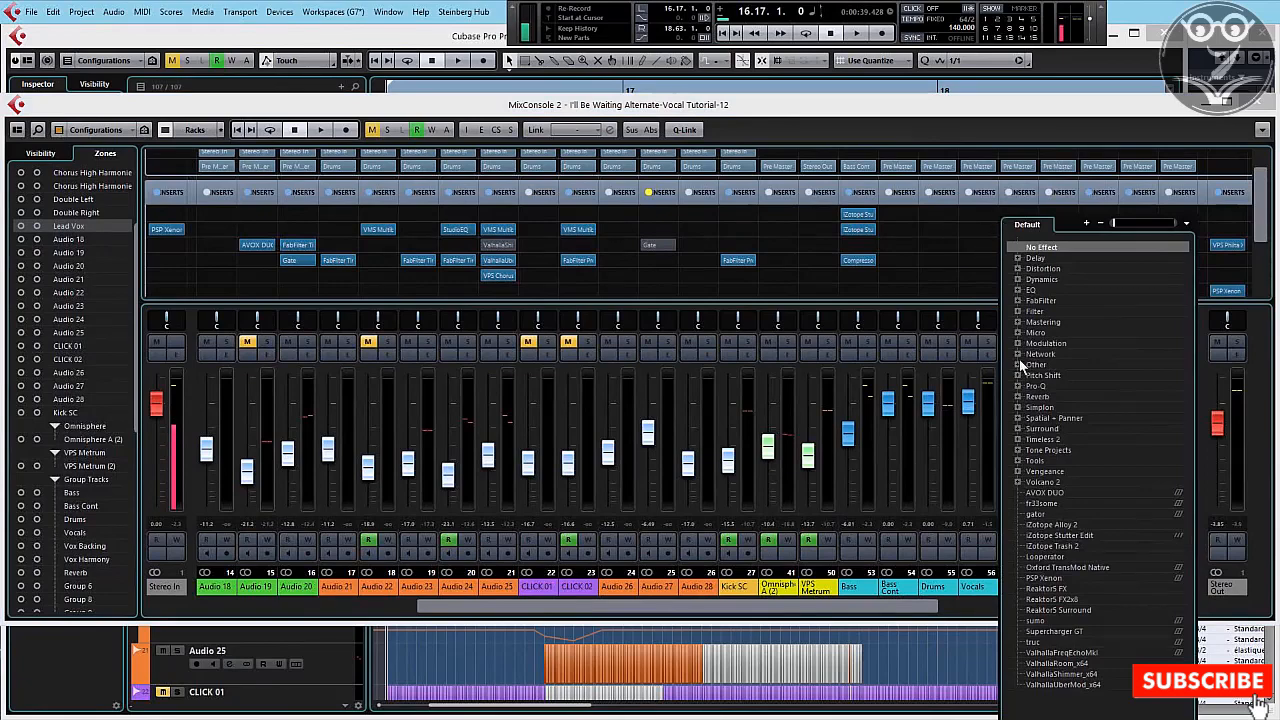
click(1017, 471)
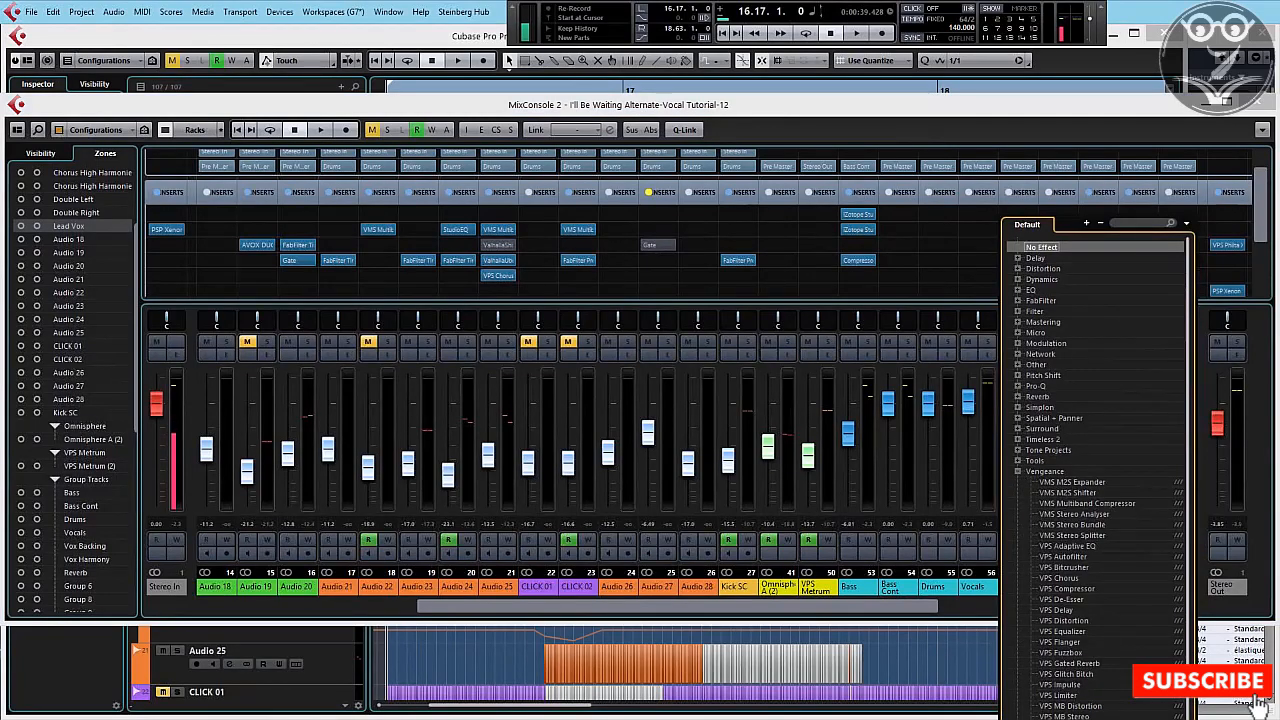
click(1066, 716)
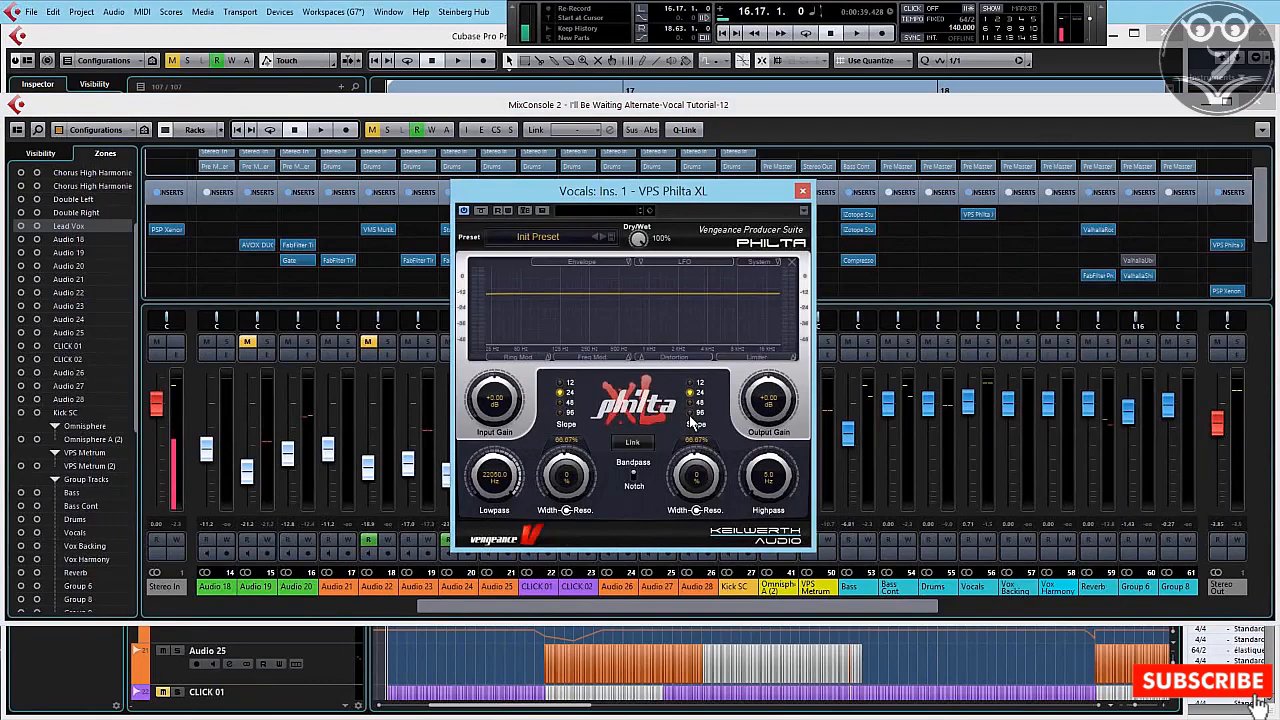
drag(766, 480, 768, 486)
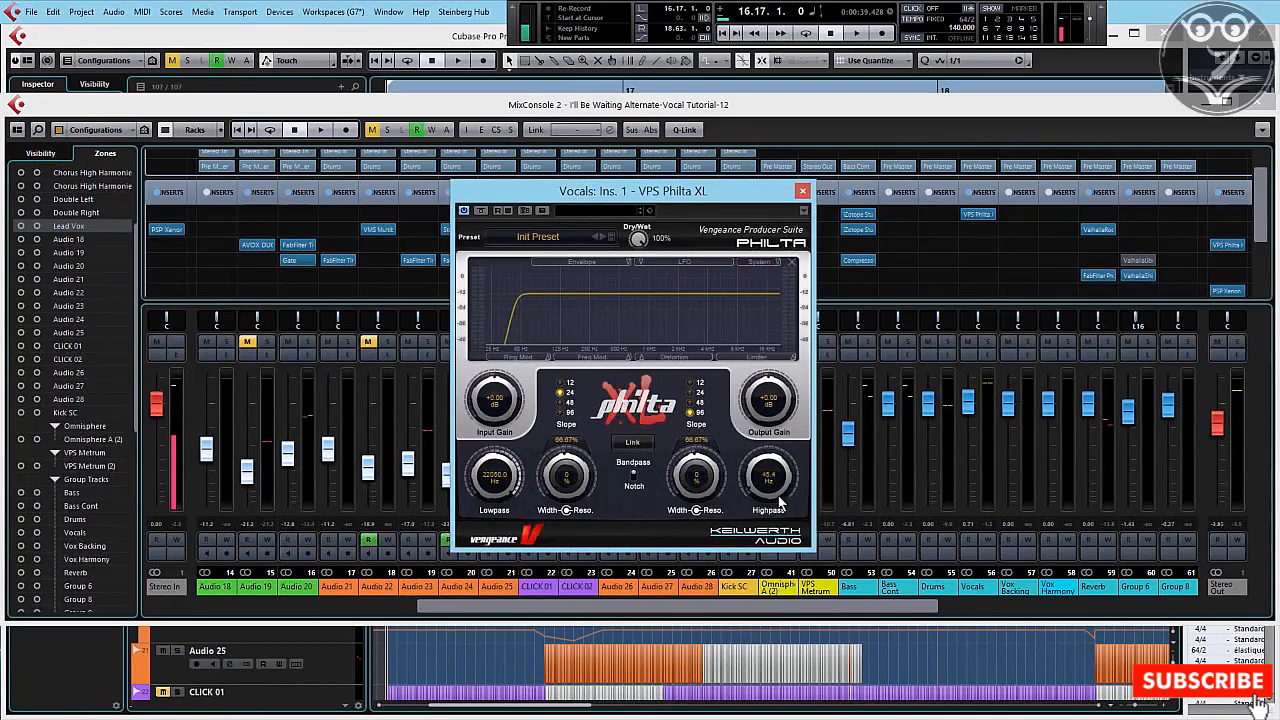
Step: Play the project from 16.17.1 to hear the vocals through the highpass filter
click(504, 671)
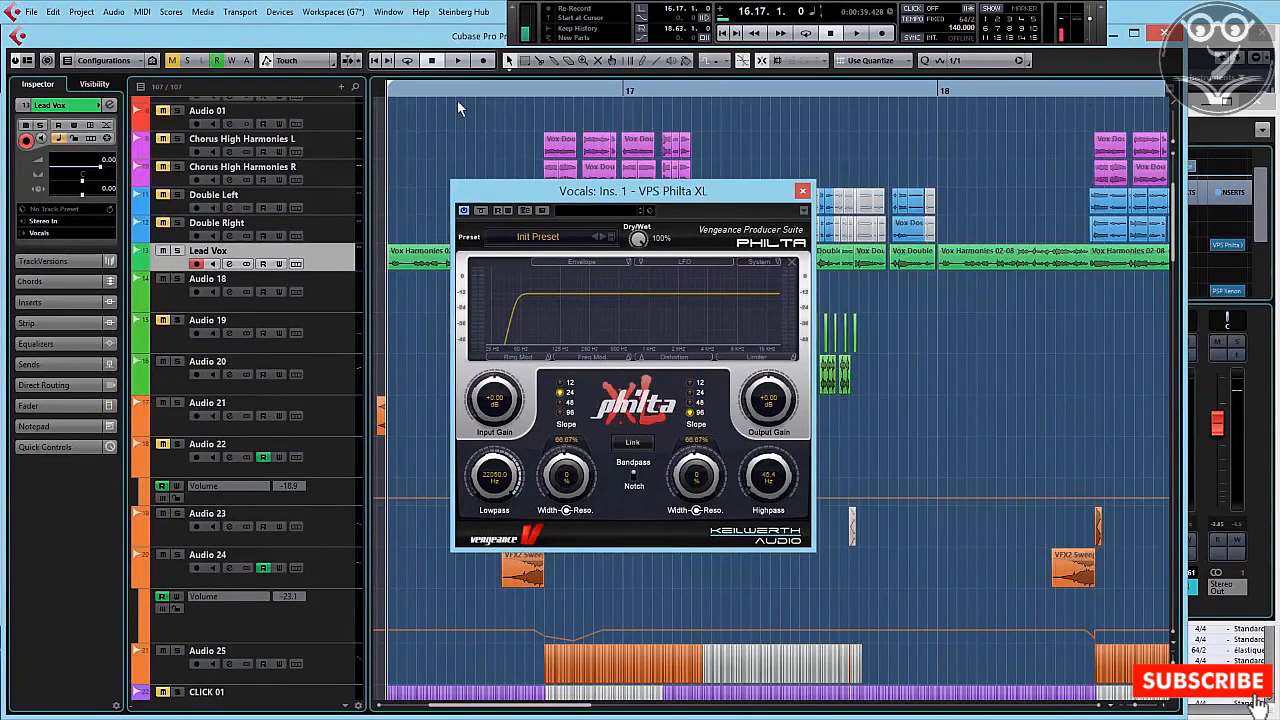
key(space)
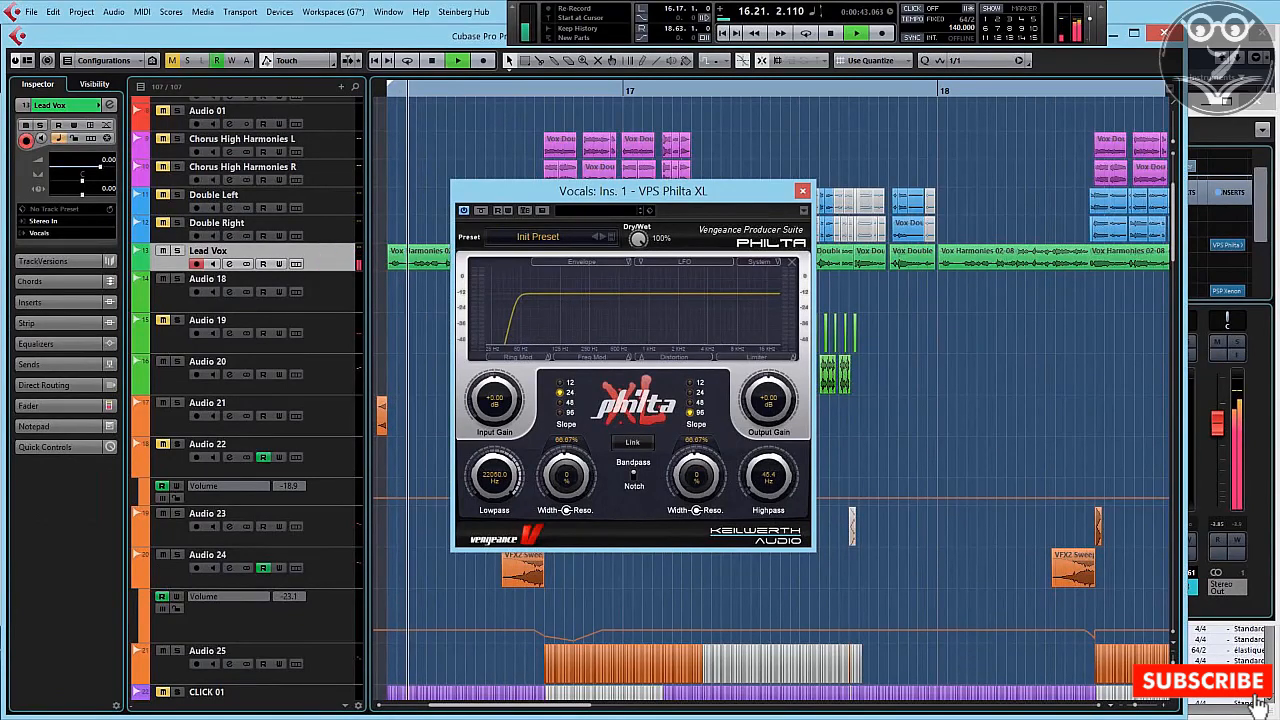
key(alt+Tab)
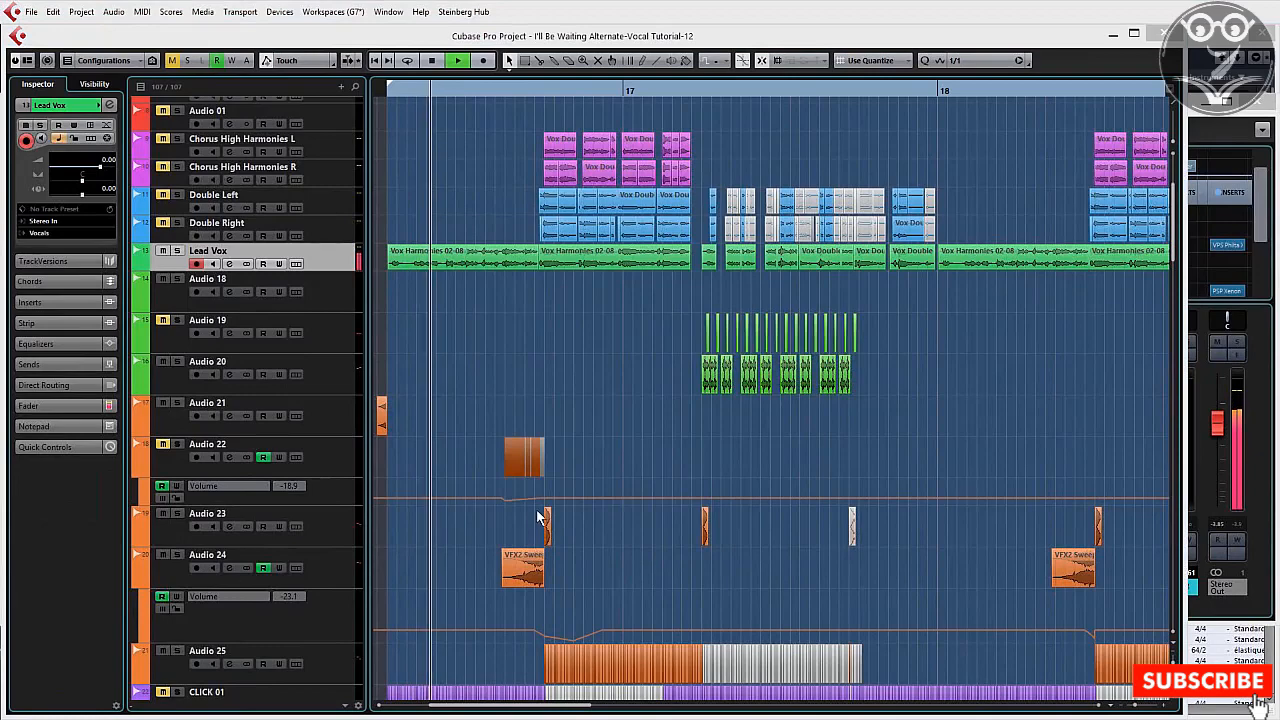
Step: Insert the Compressor in the Vocals group's second insert slot and bring the project window to the front
key(alt+Tab)
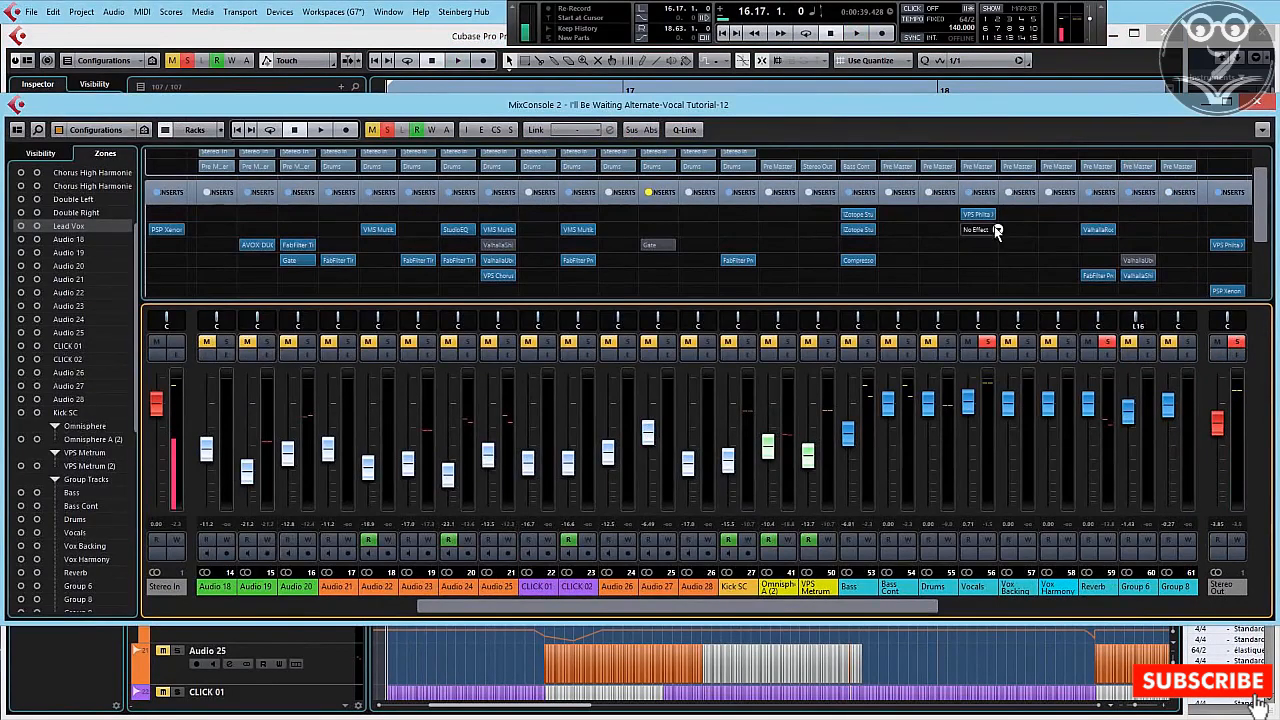
click(997, 229)
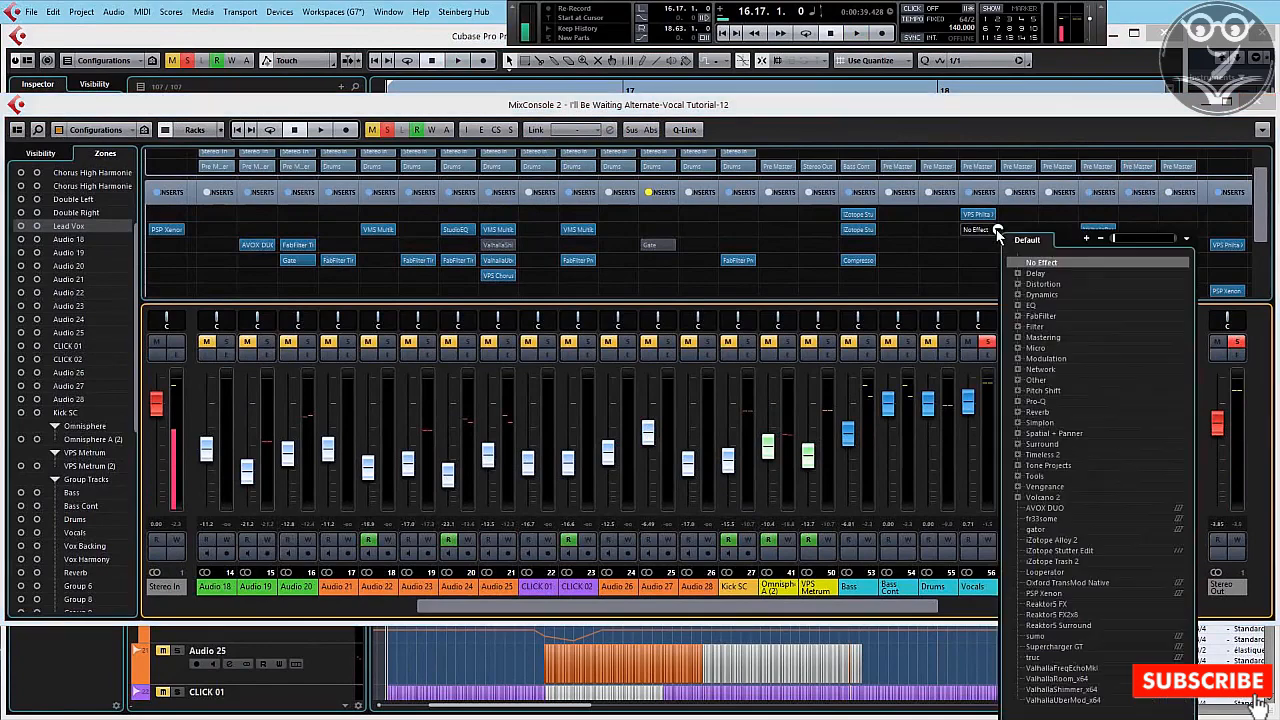
click(1017, 294)
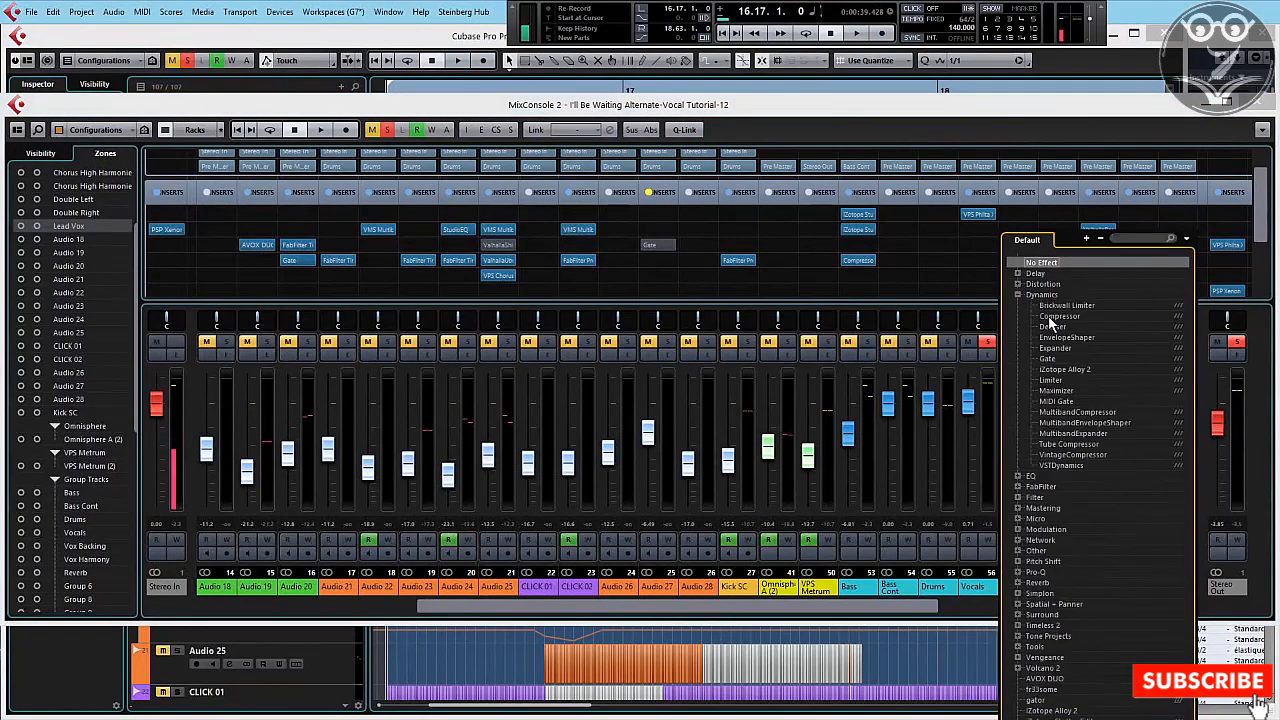
click(1048, 315)
click(958, 649)
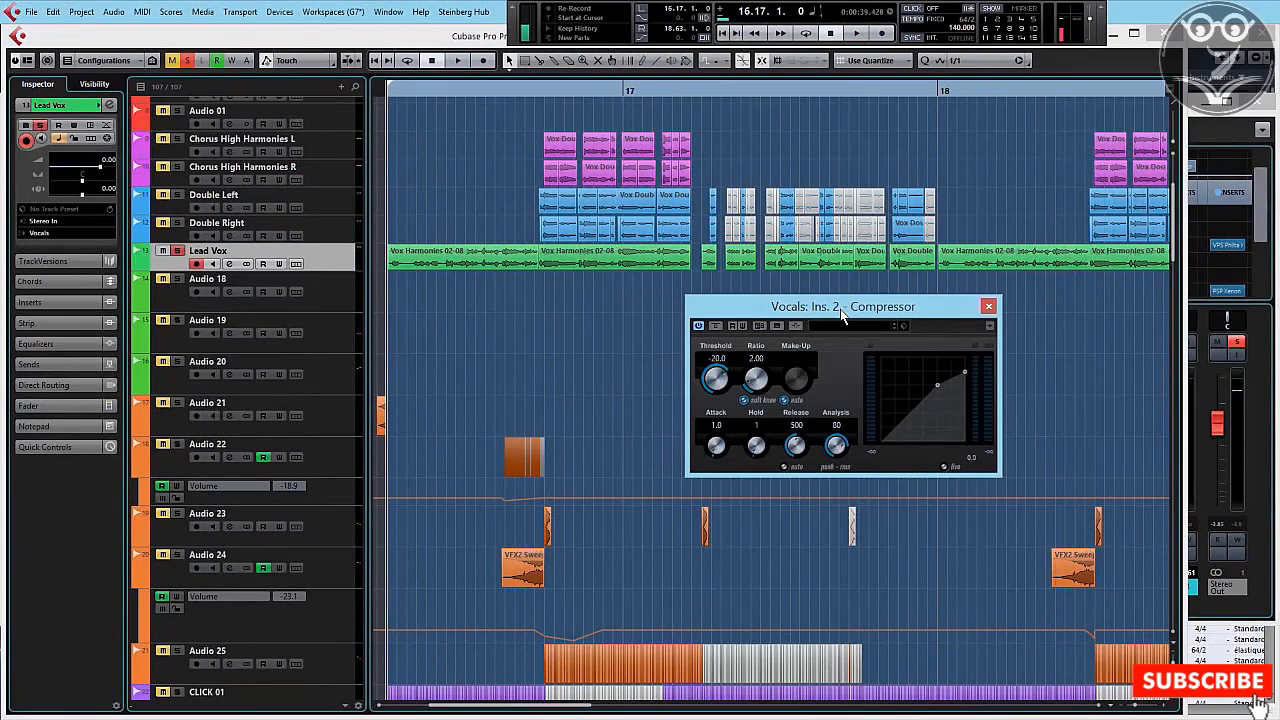
Step: Enlarge the Lead Vox track's height to show its waveform in detail, keeping the compressor window beside the passage
drag(842, 316, 795, 314)
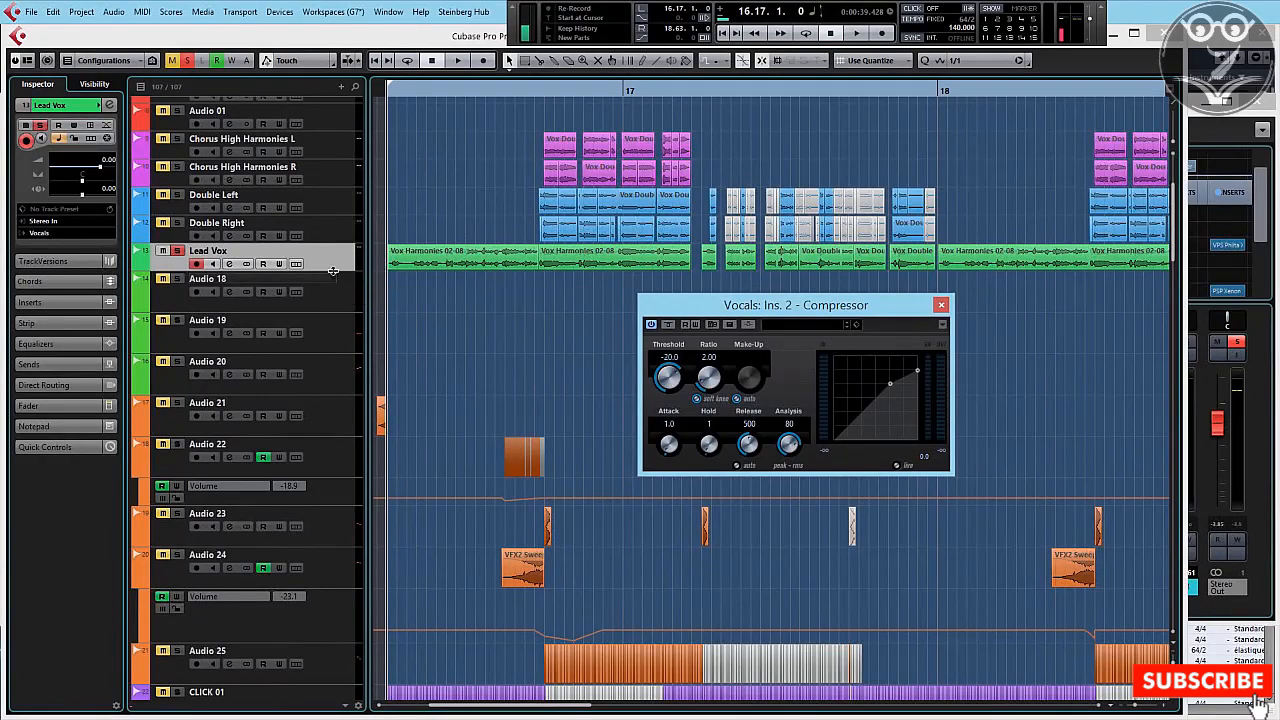
drag(333, 270, 336, 605)
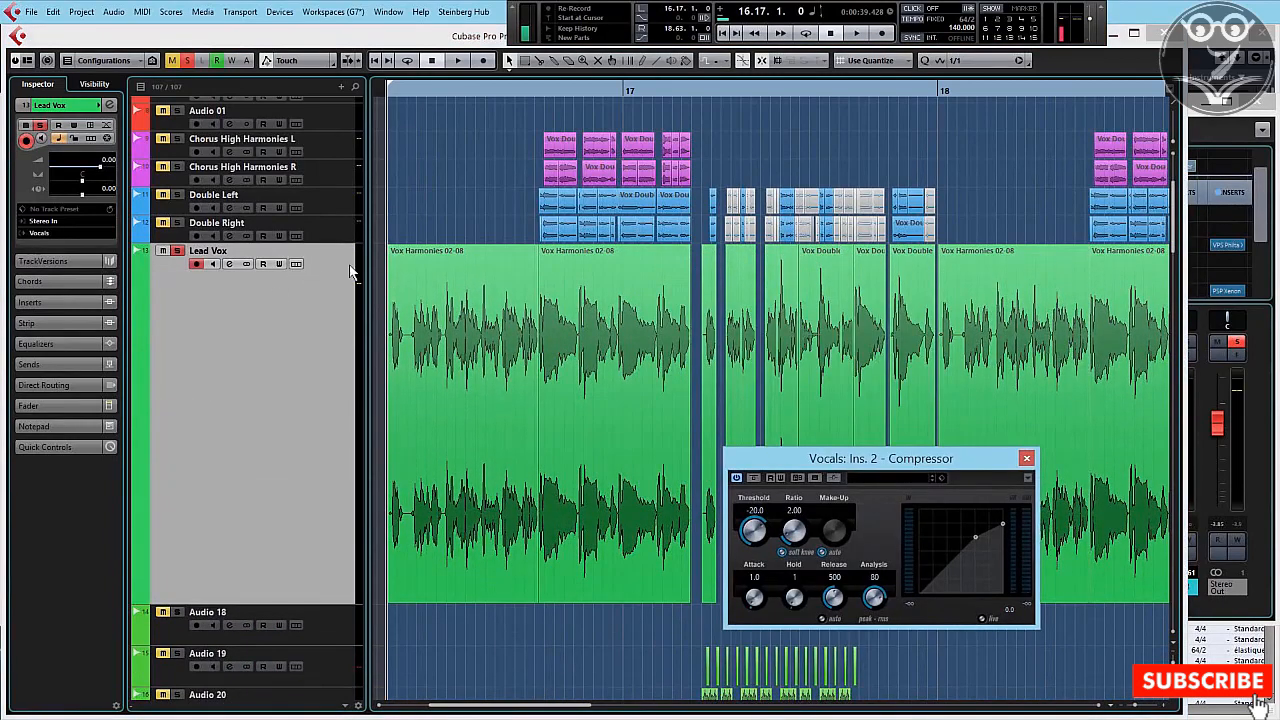
click(390, 308)
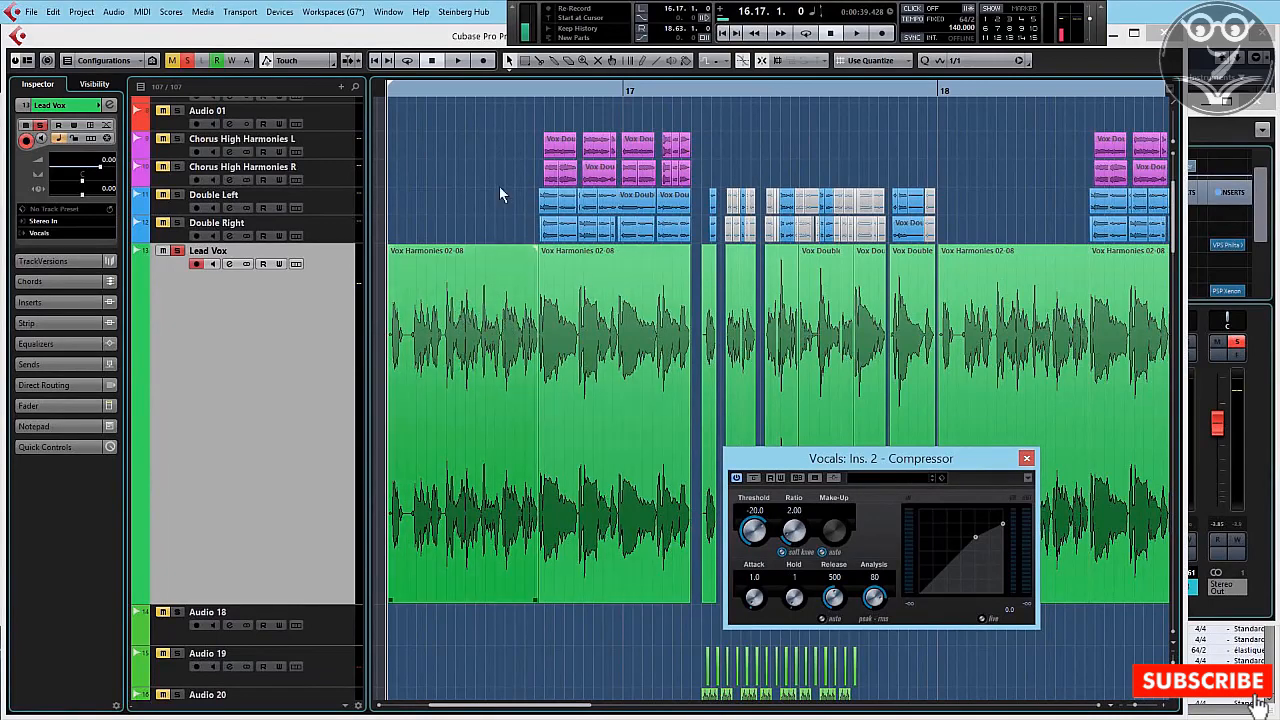
Step: Bypass the compressor and play the Lead Vox passage from about 16.37 two times
click(486, 90)
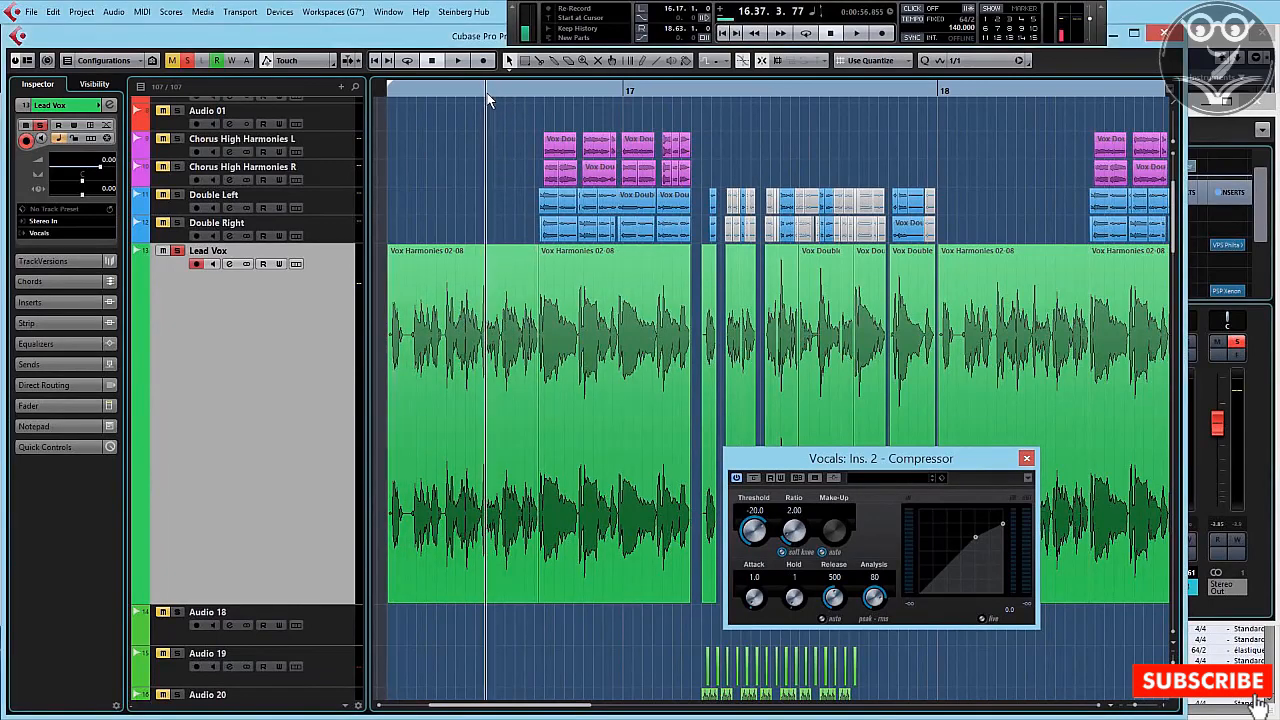
click(754, 477)
key(space)
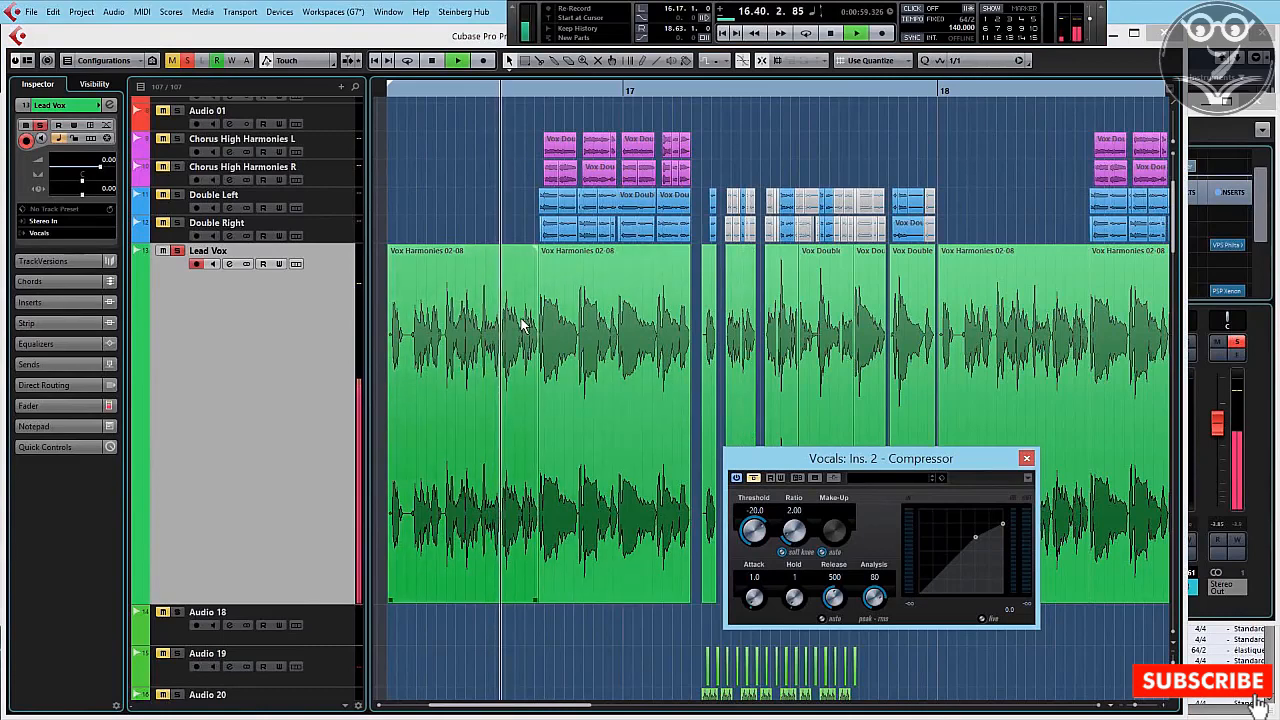
key(space)
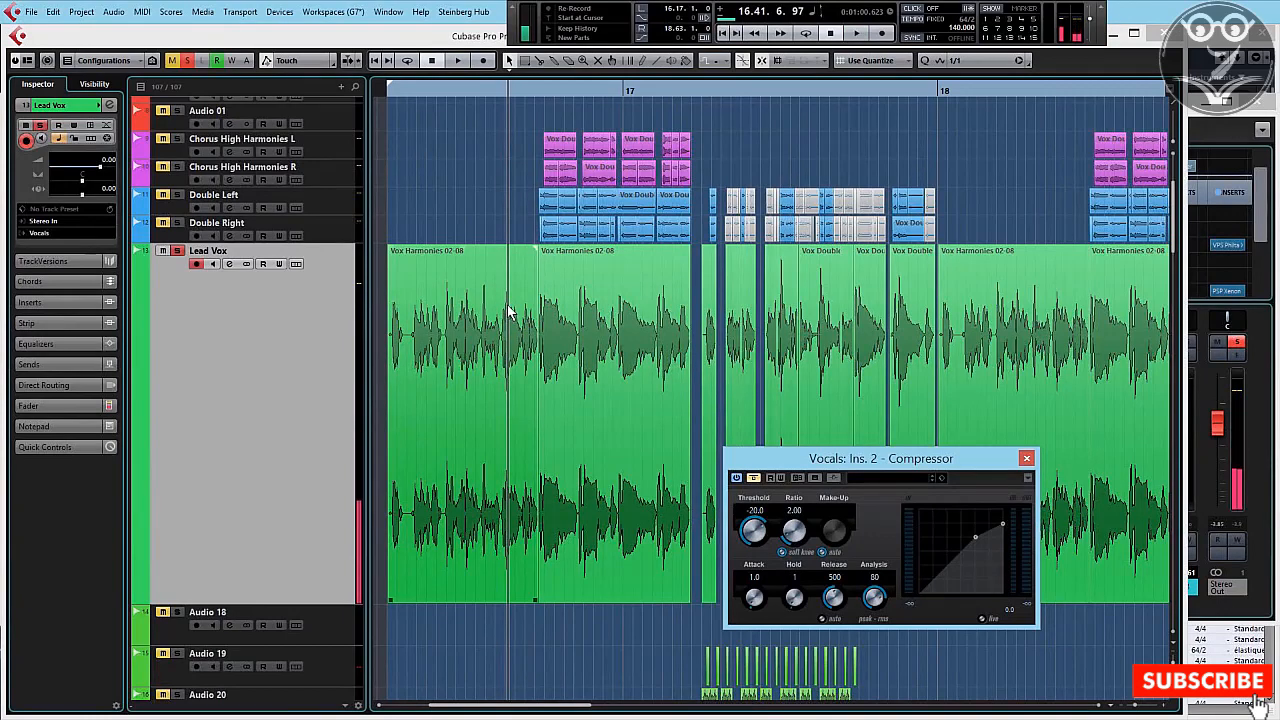
click(486, 98)
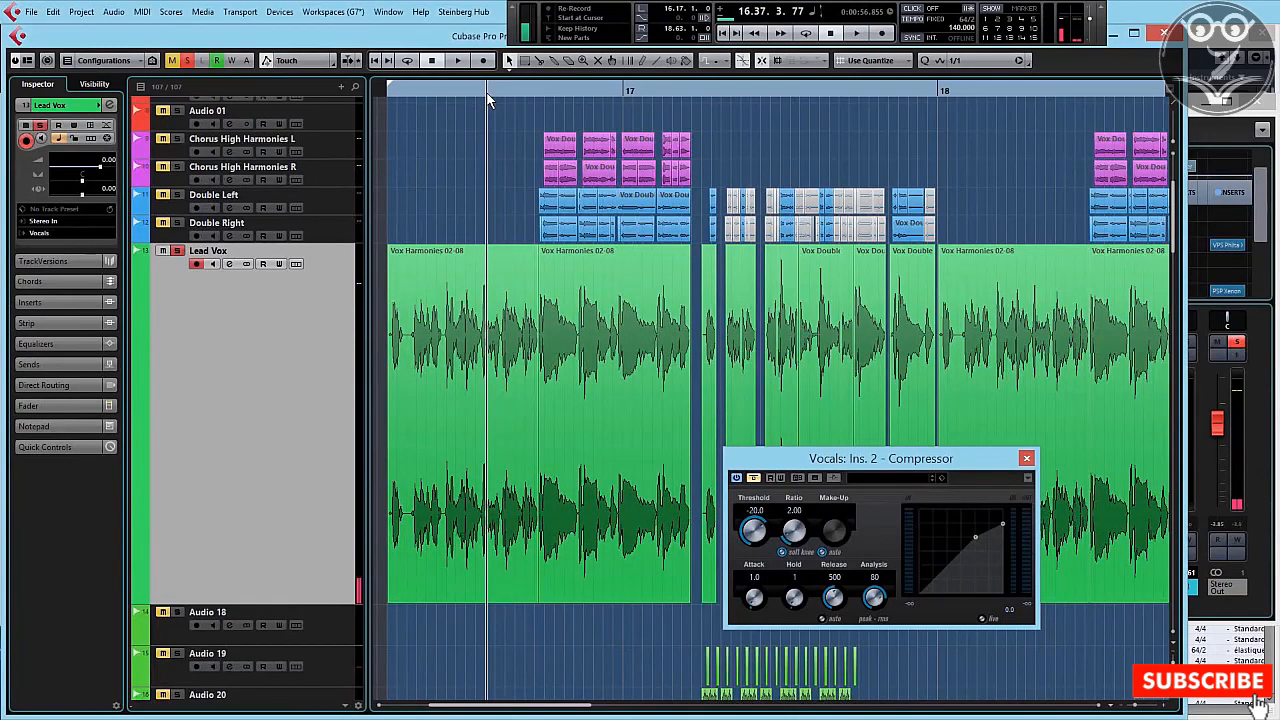
click(481, 334)
key(space)
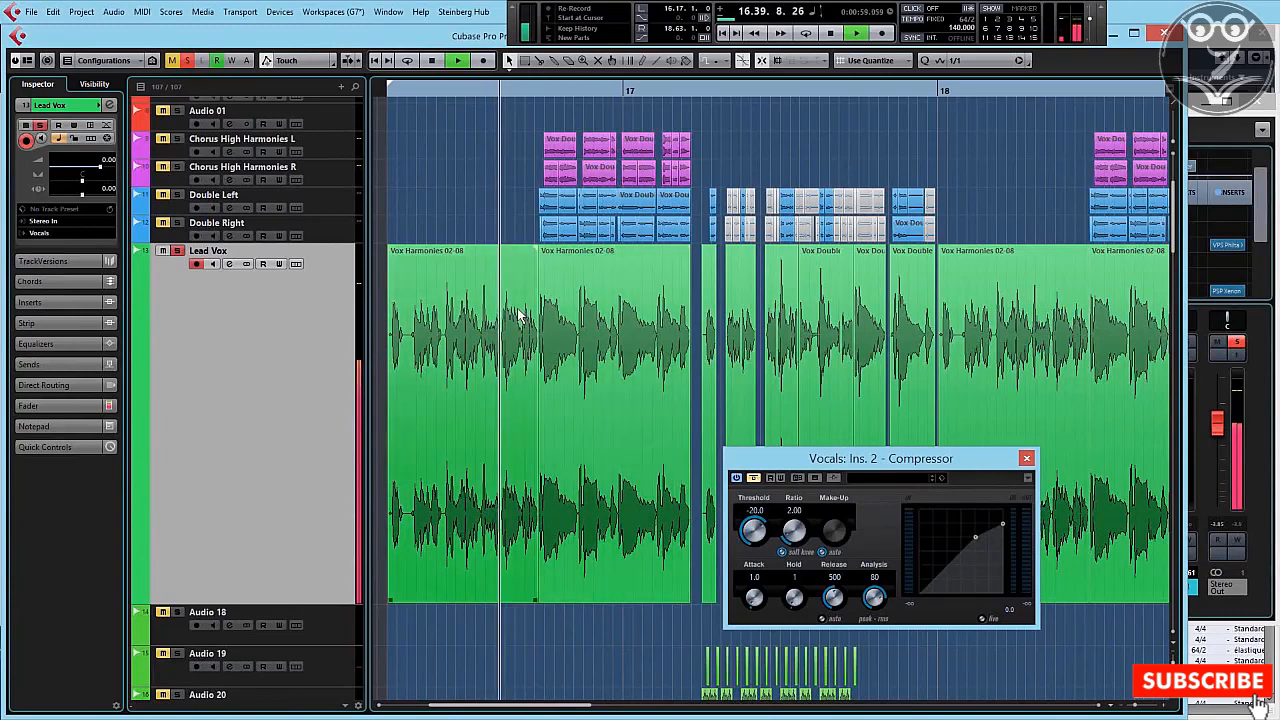
key(space)
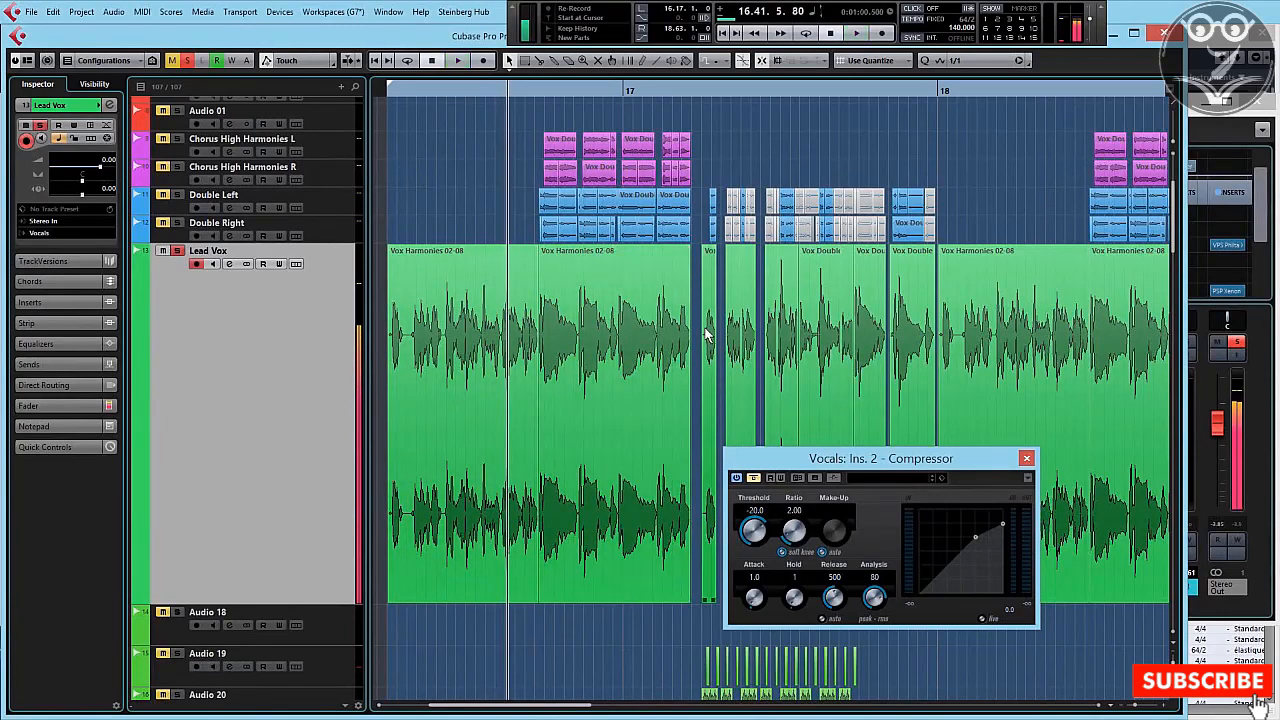
Step: Reactivate the compressor and disable automatic make-up, with threshold at -23.9 and make-up gain at 4.0
click(753, 477)
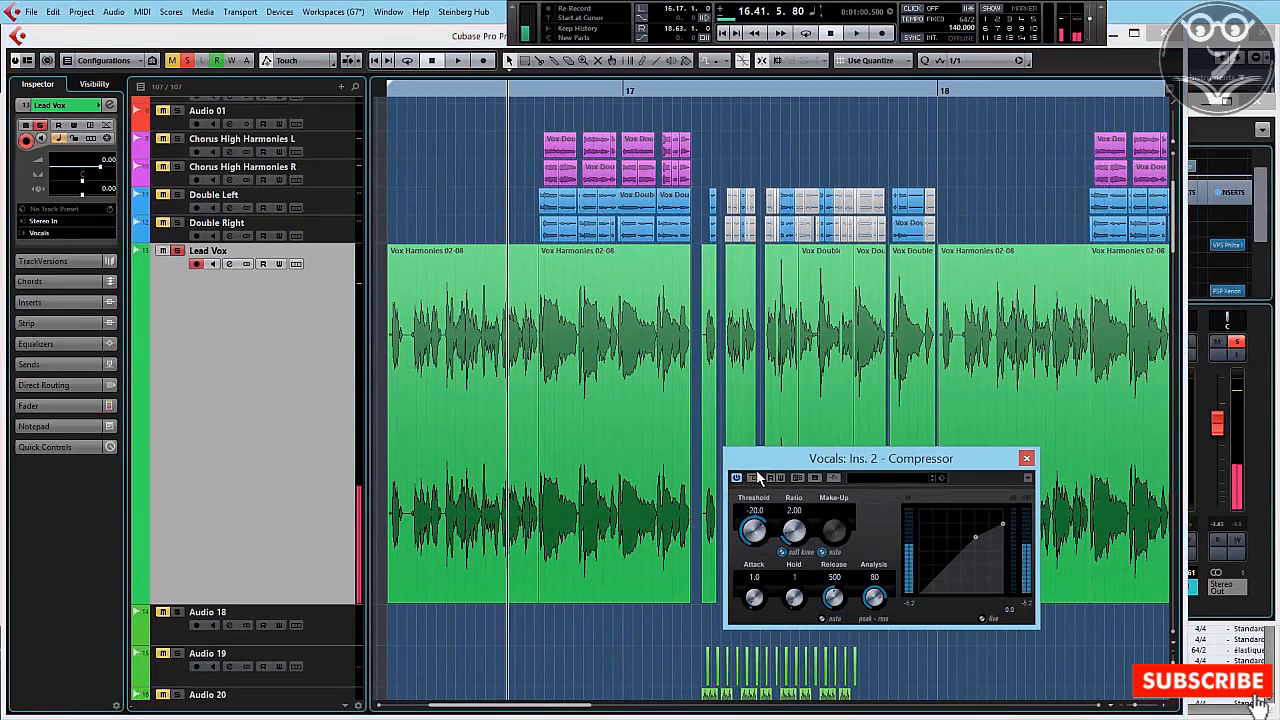
click(822, 552)
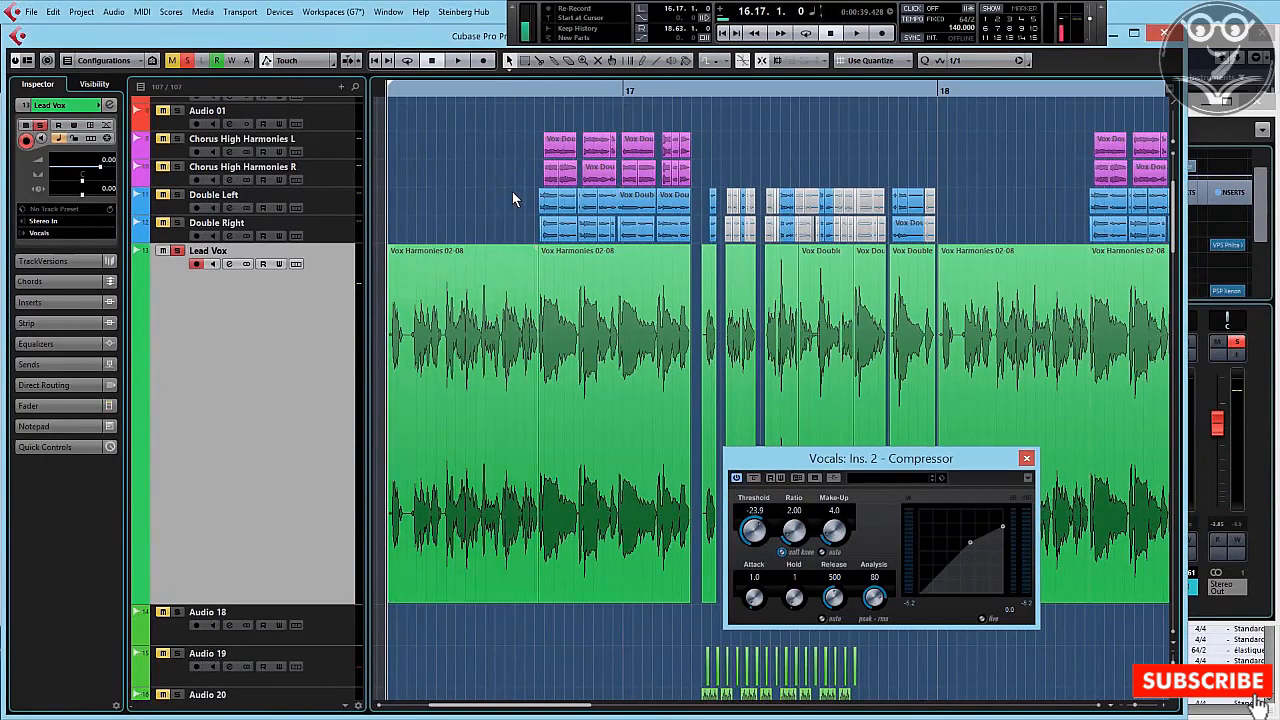
Step: Set the cycle range on the Lead Vox passage from 16.37.1 to 16.39.1 and enable cycle playback
drag(482, 90, 493, 105)
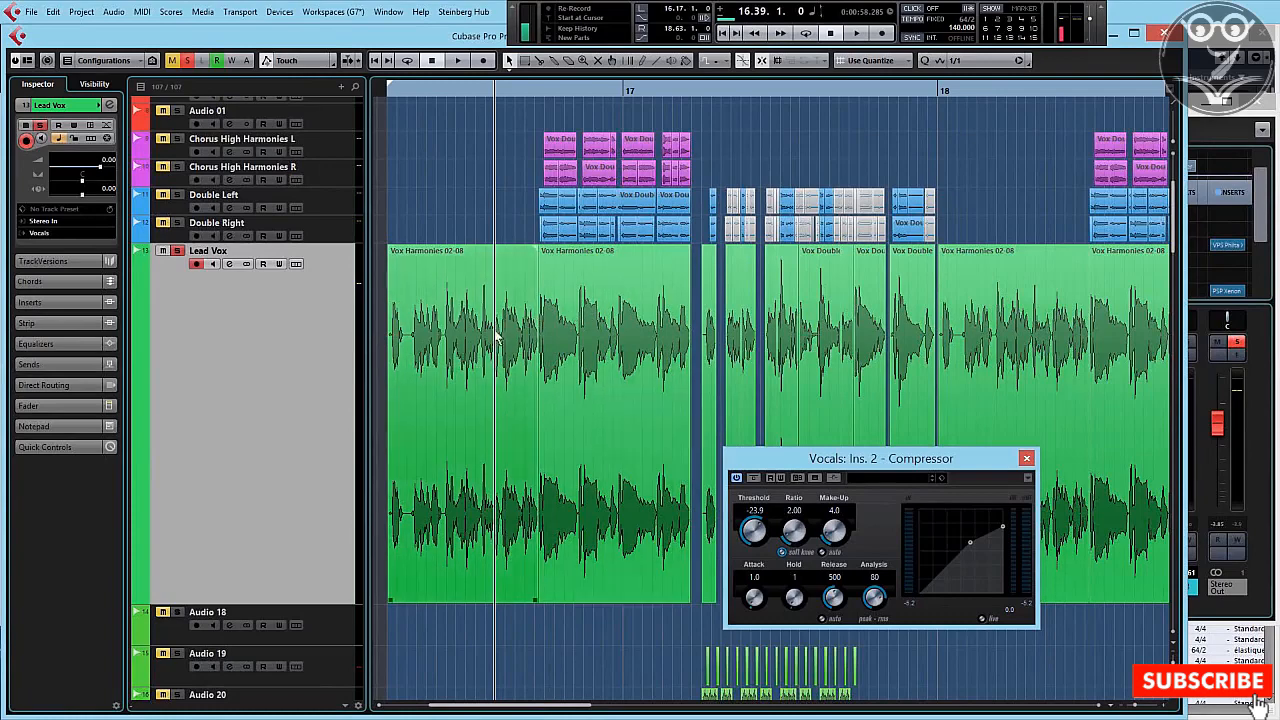
drag(490, 93, 486, 92)
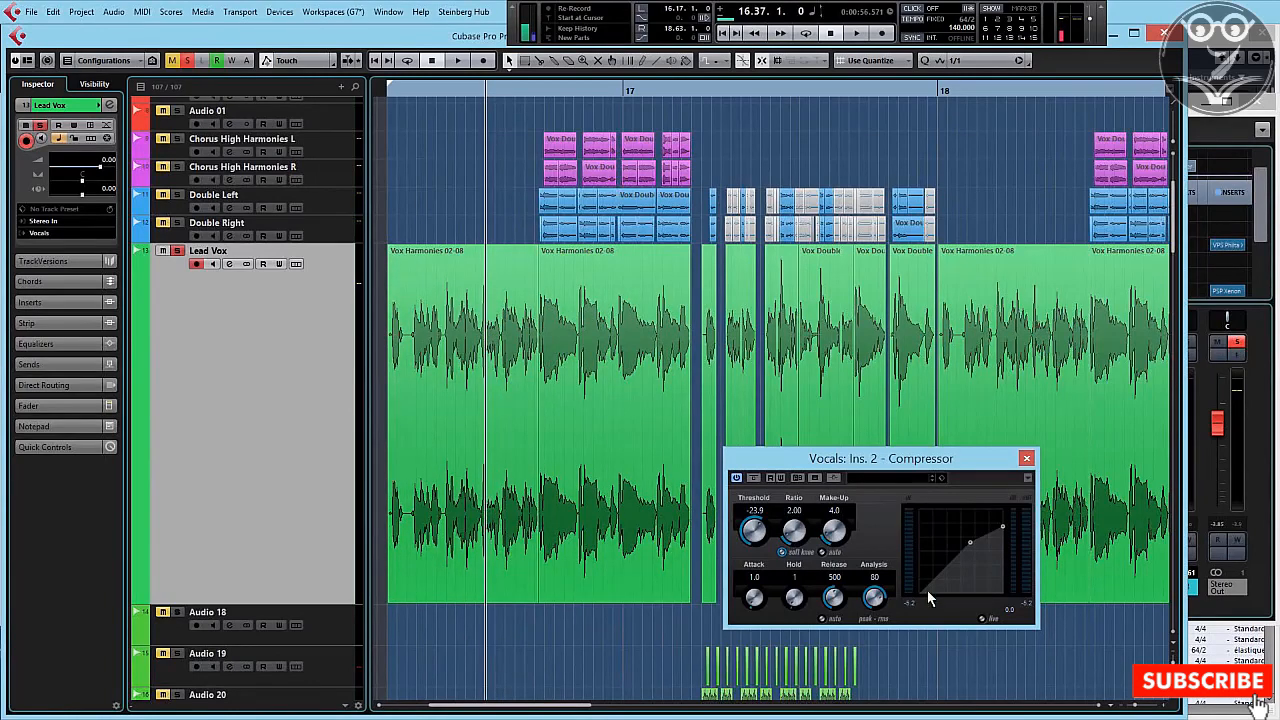
drag(1136, 705, 1142, 705)
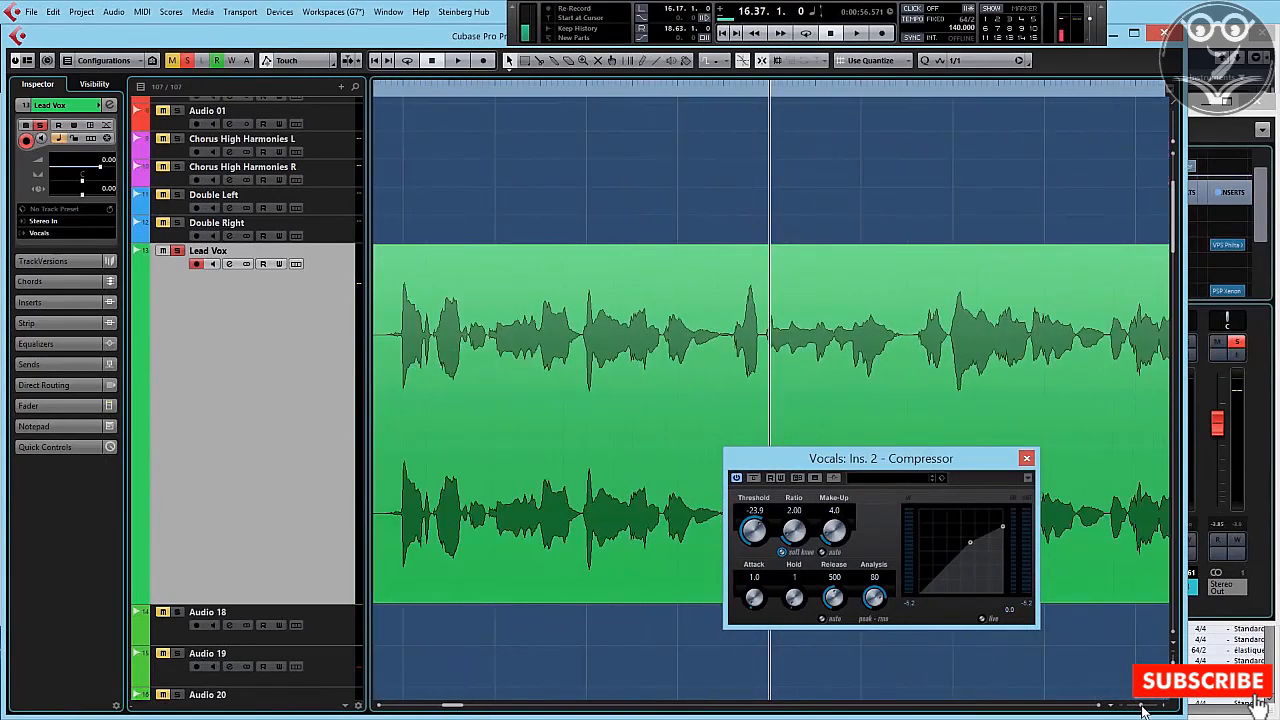
ctrl+click(769, 89)
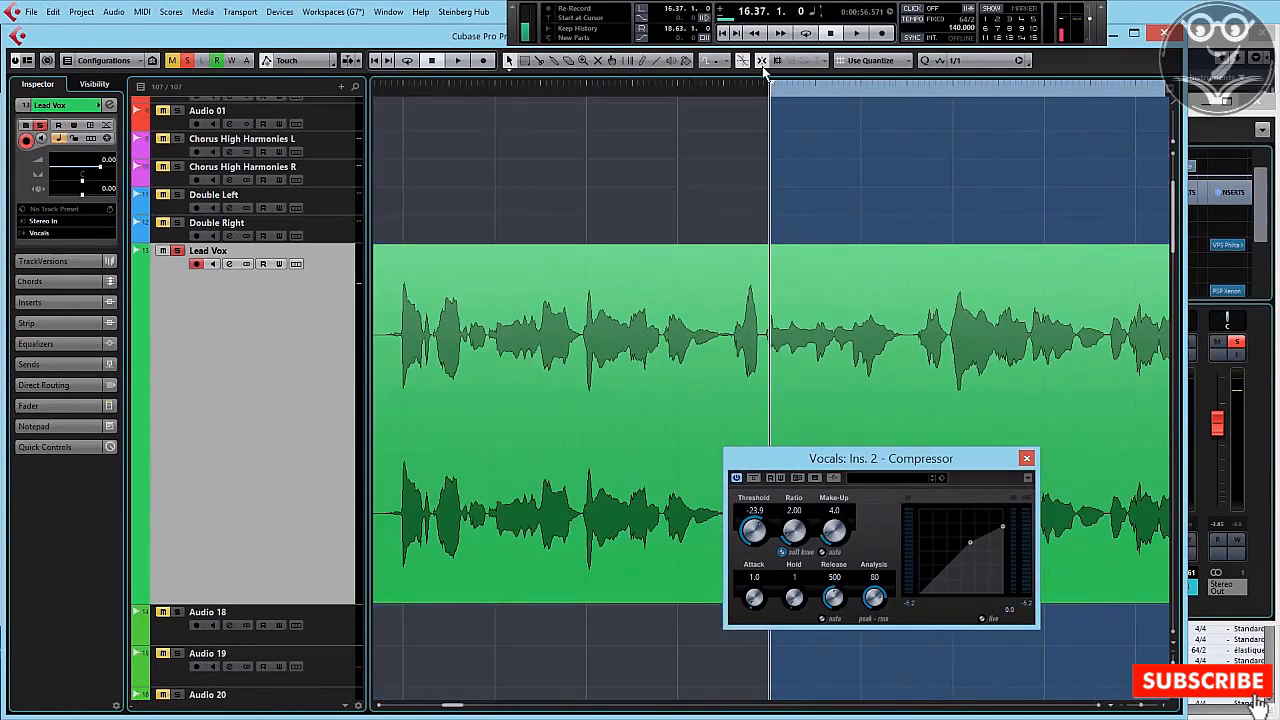
alt+click(844, 91)
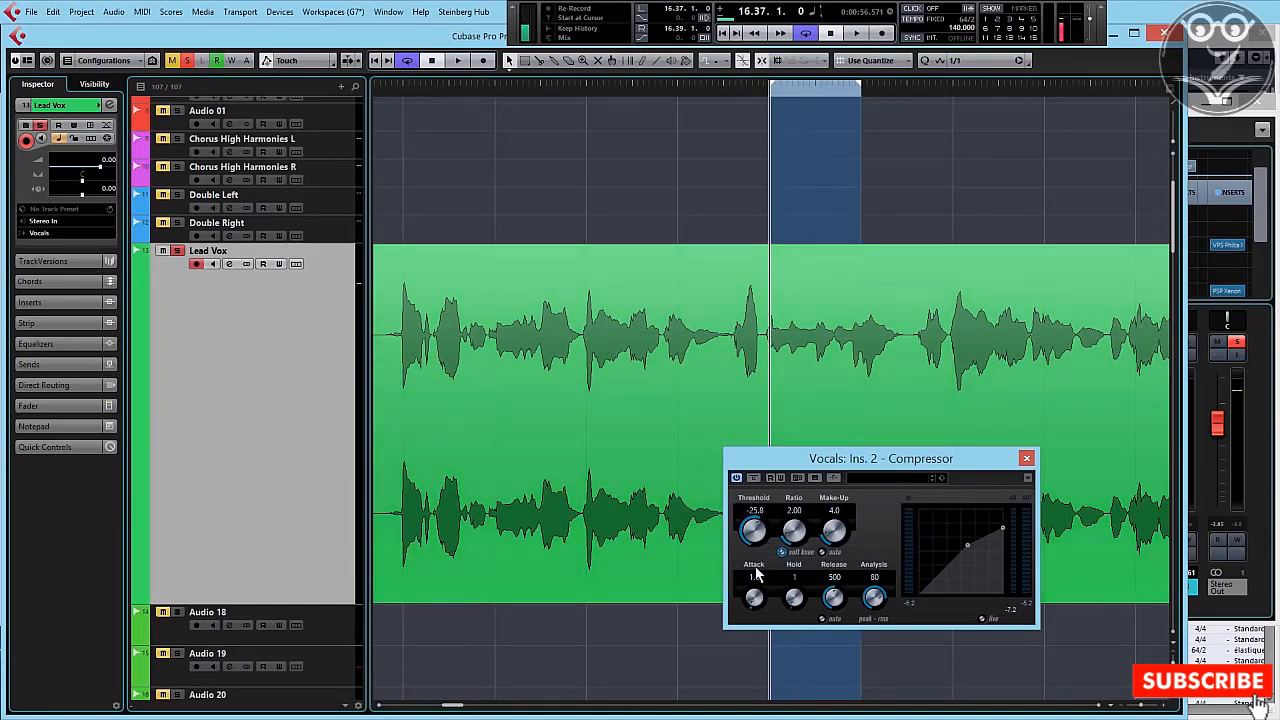
Step: Set the compressor's attack to 0.1, hold to 0 and release to 10, and audition the looped passage
drag(757, 573, 751, 673)
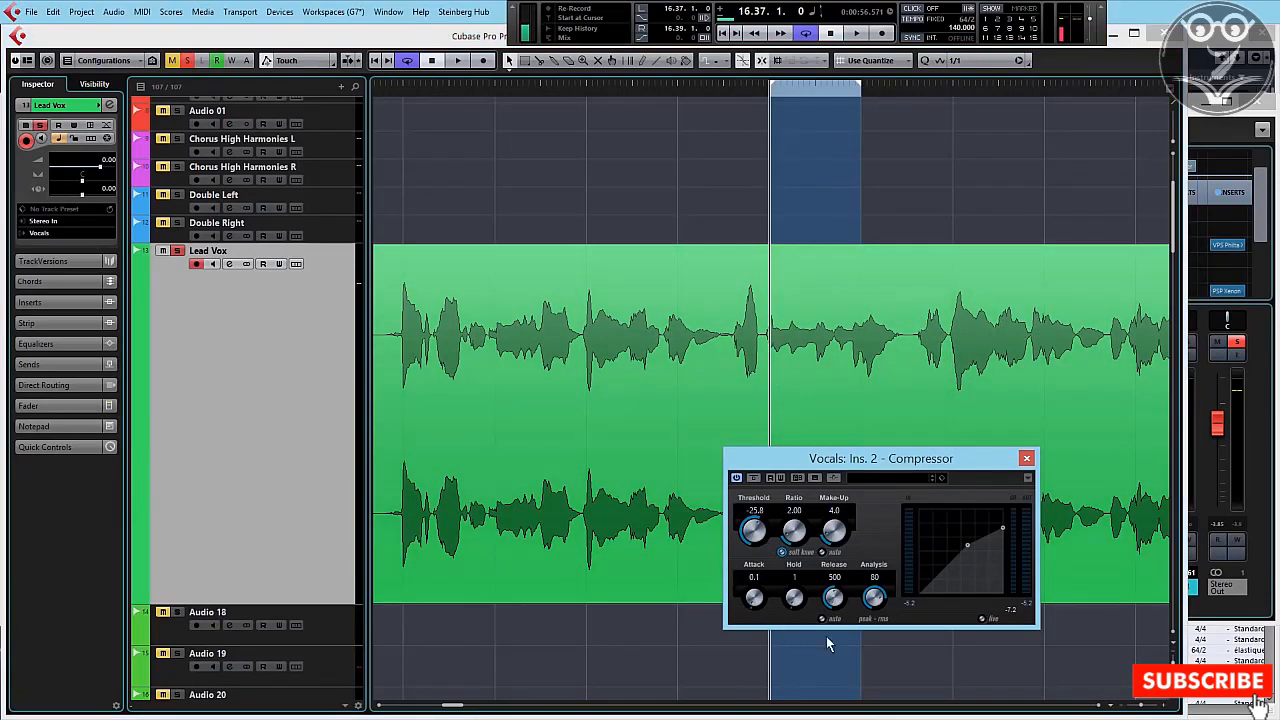
drag(828, 643, 826, 674)
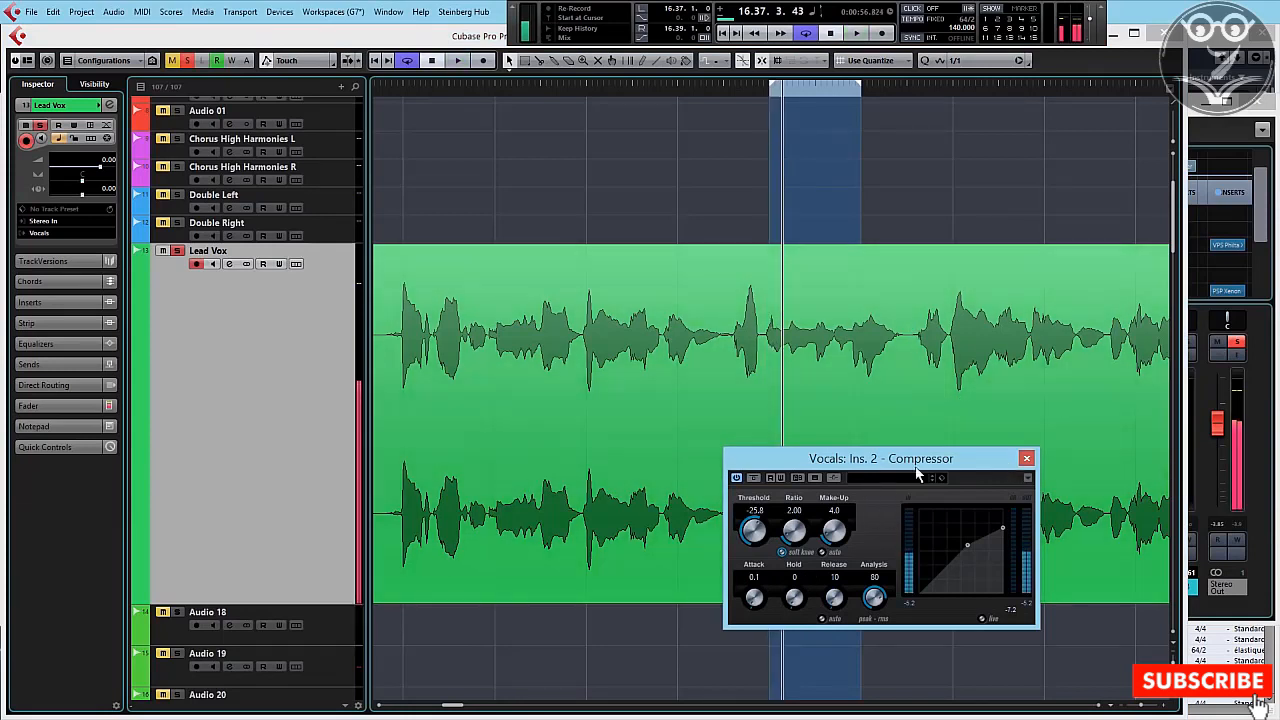
key(space)
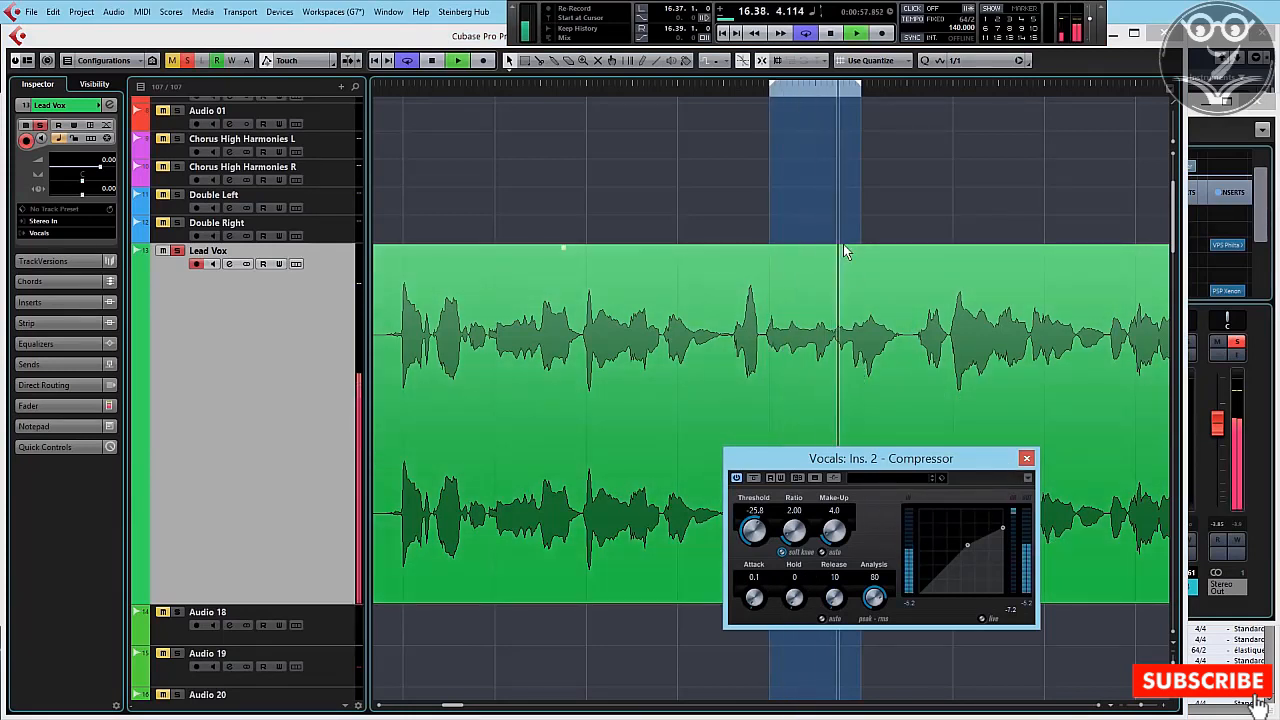
key(space)
Step: Raise the compressor's threshold to 0.0, play the loop, and lower the threshold to -20.1 while listening
drag(760, 532, 745, 424)
key(space)
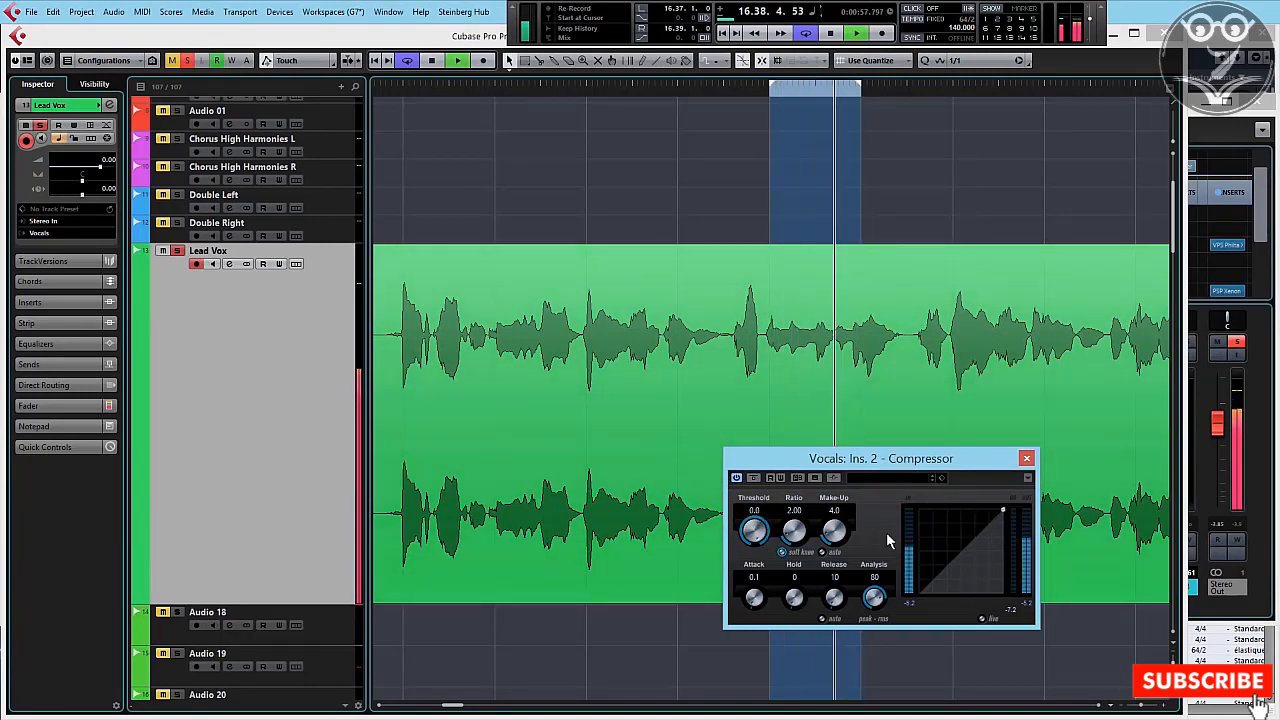
drag(760, 537, 758, 584)
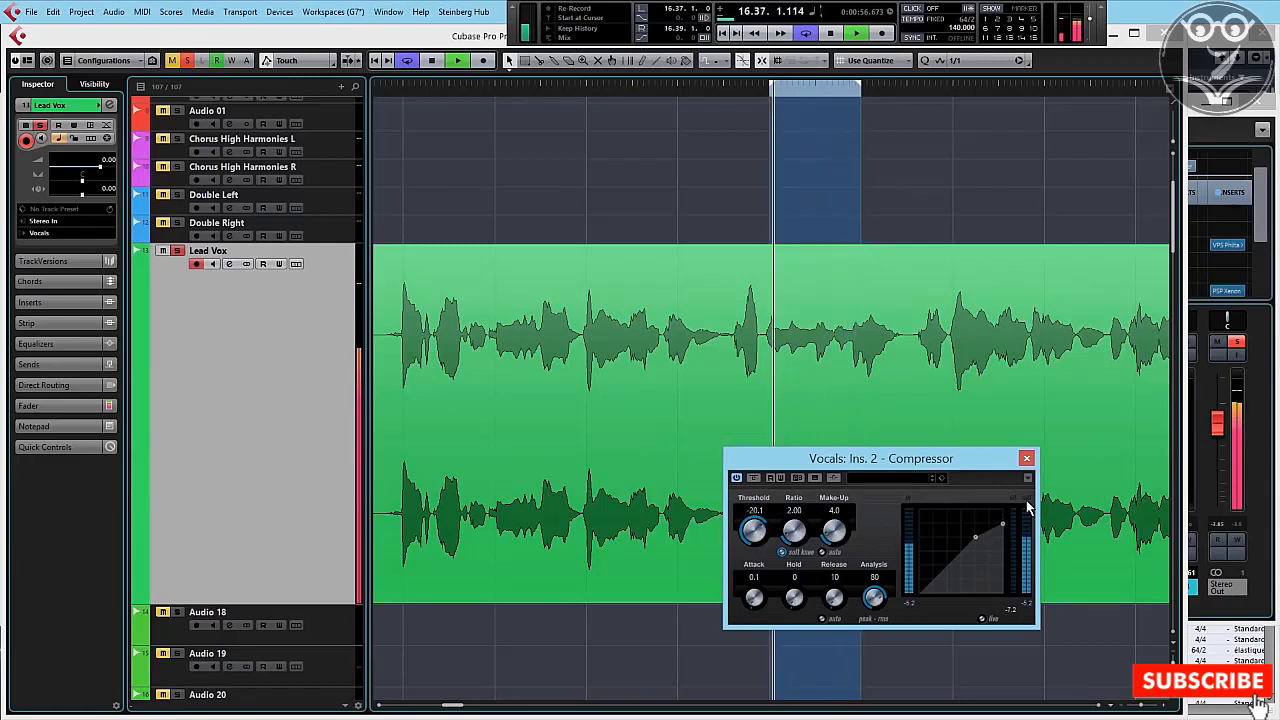
key(space)
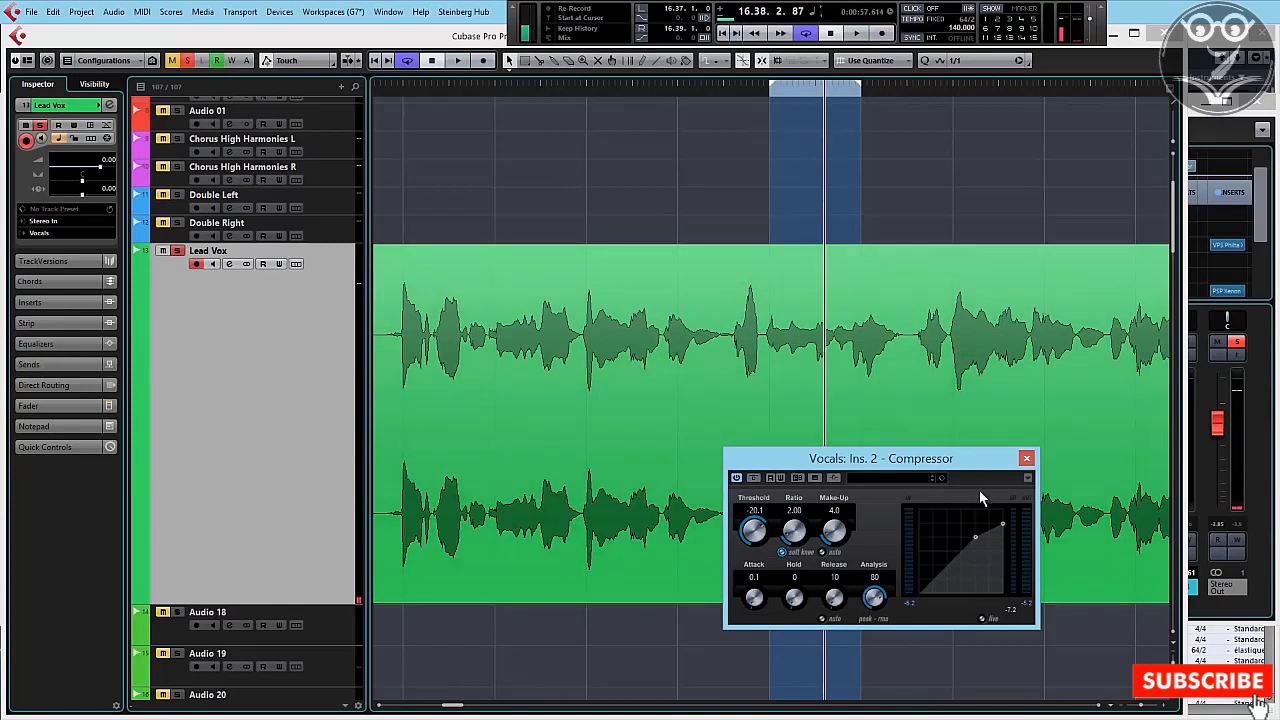
Step: Play the looped Lead Vox passage, lower the compressor's threshold to -24.3 and audition the loop again
key(space)
key(space)
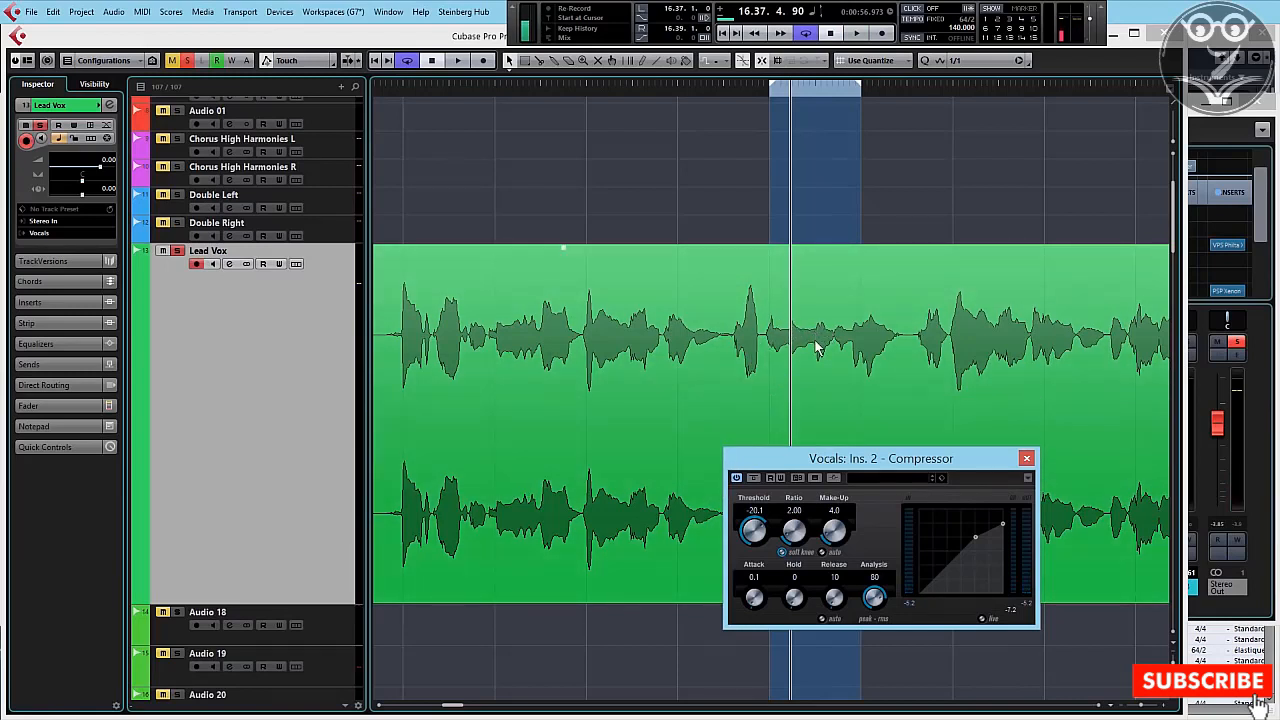
key(space)
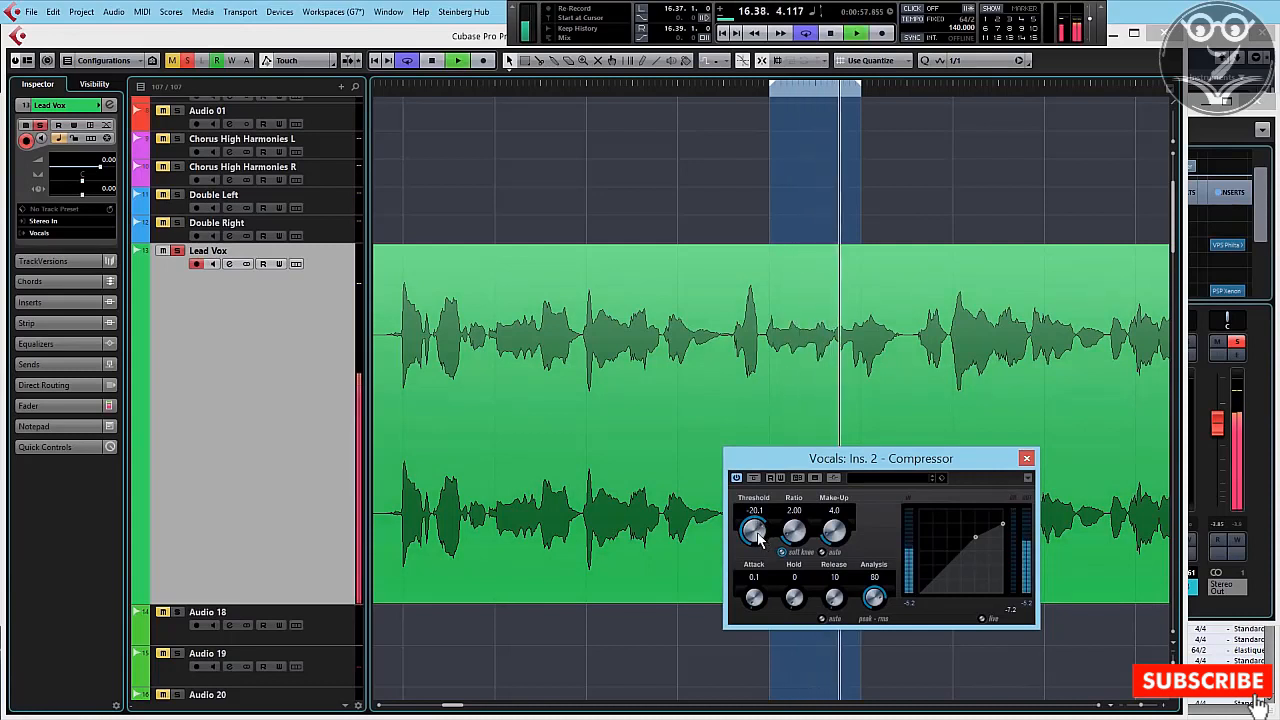
drag(757, 533, 757, 543)
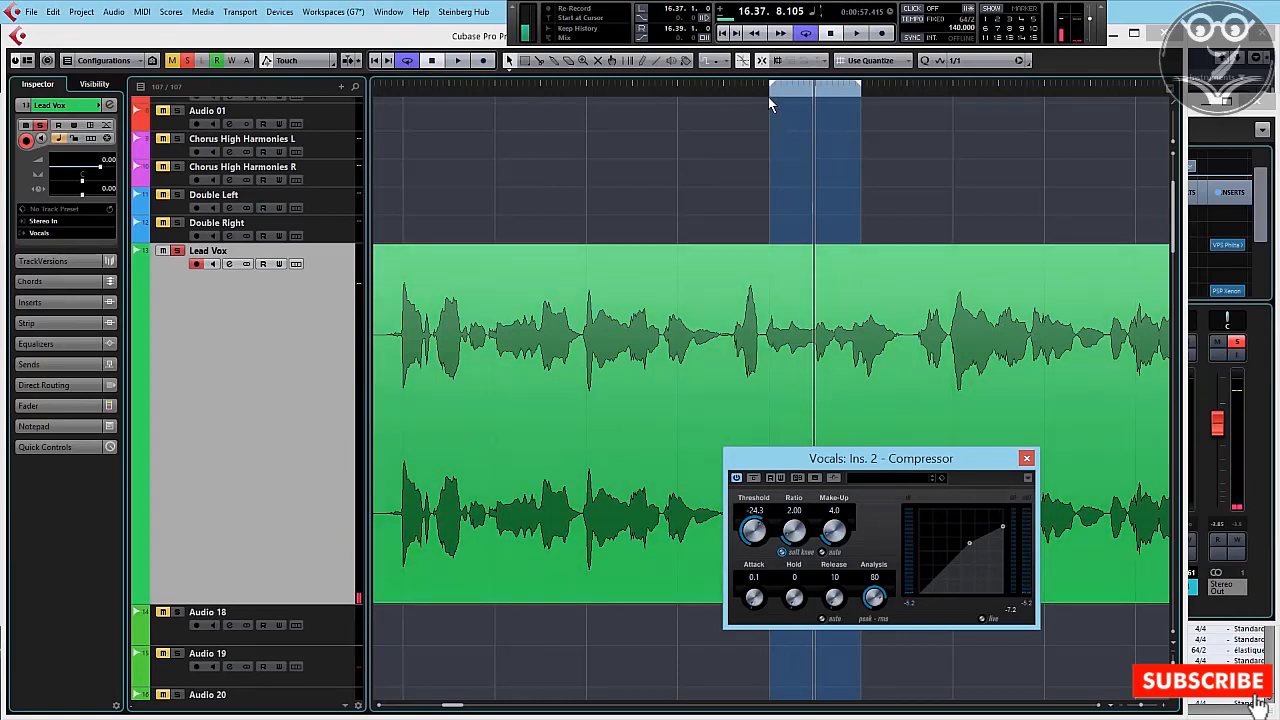
click(768, 96)
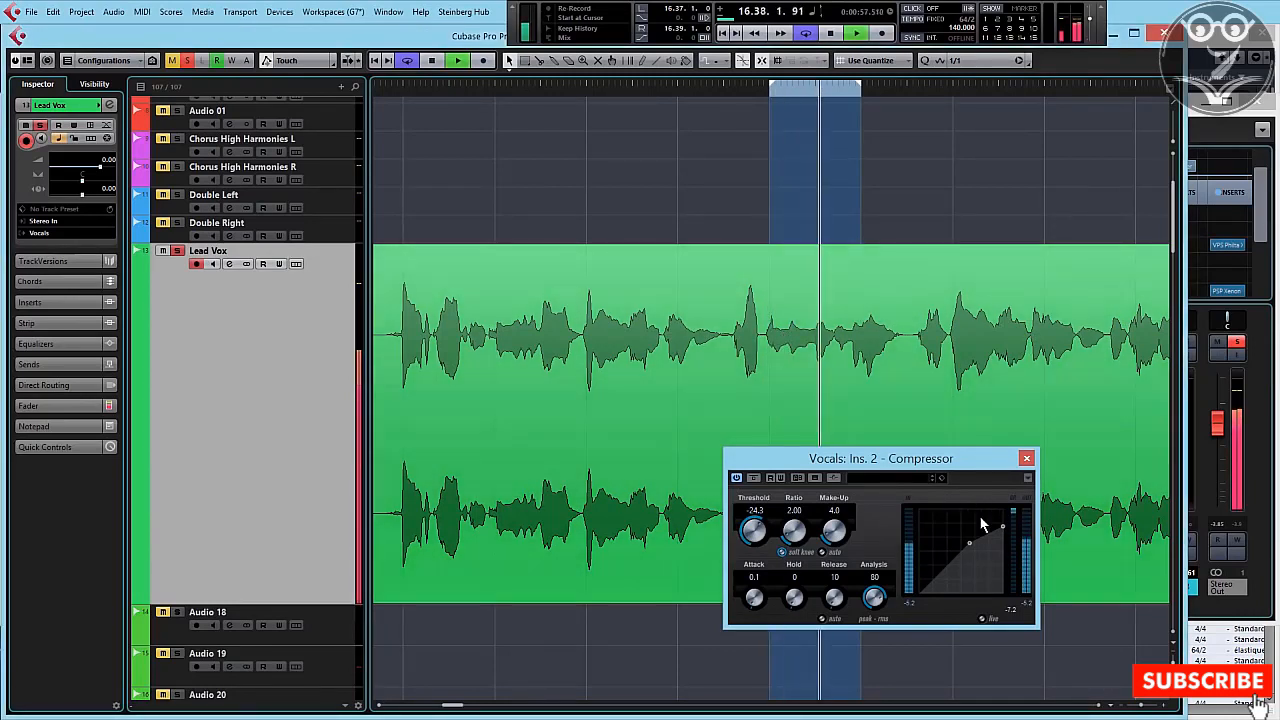
key(space)
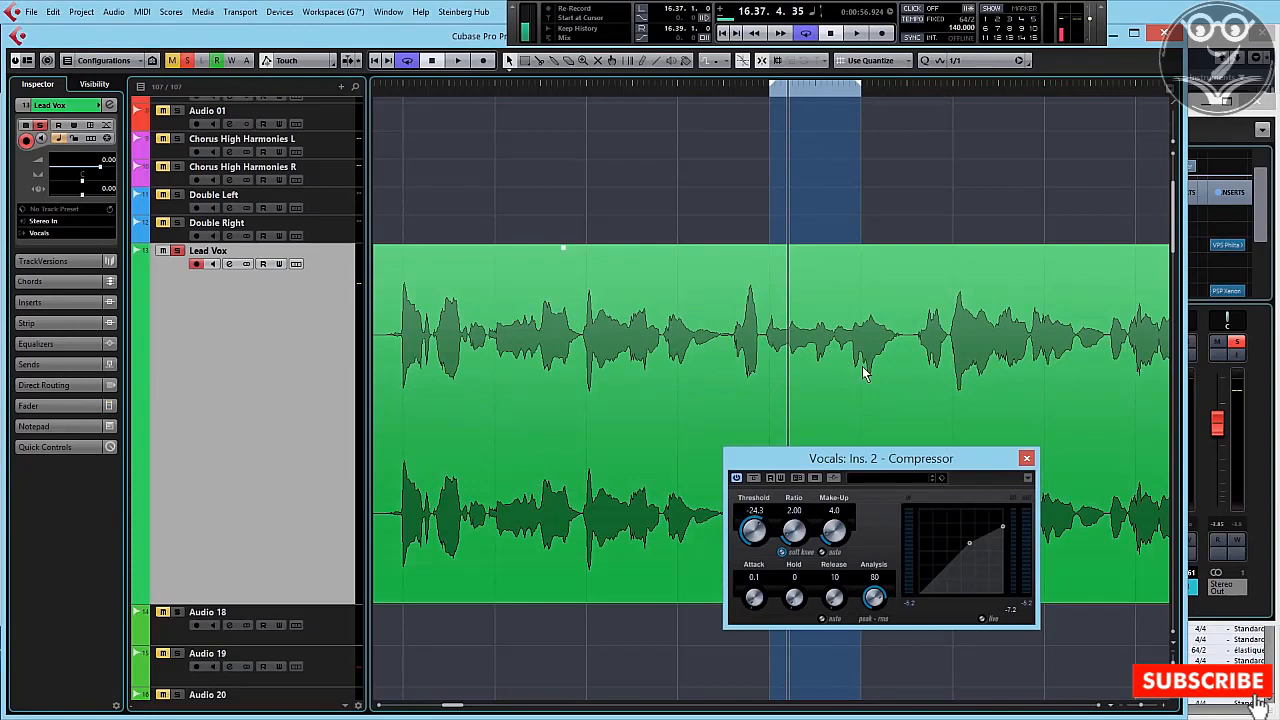
Step: Raise the compressor's ratio to 3.75 and readjust it to 3.19
drag(797, 548, 795, 537)
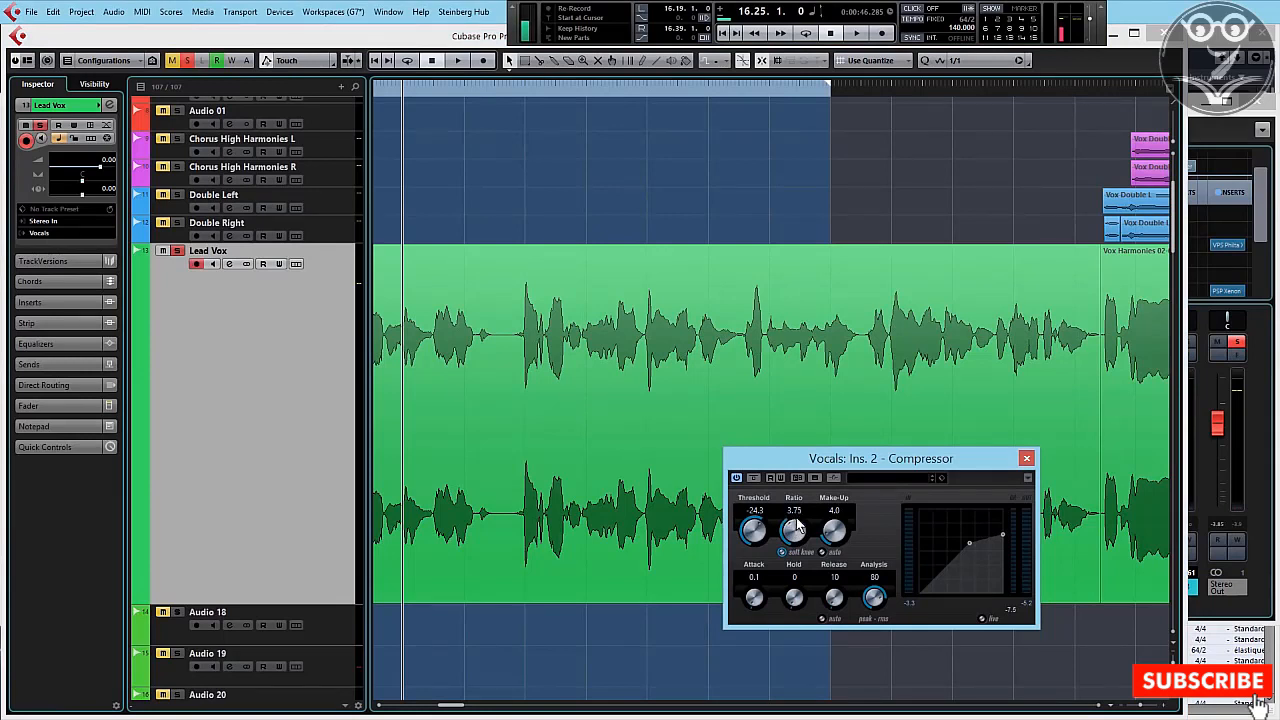
drag(798, 527, 798, 540)
drag(797, 550, 797, 538)
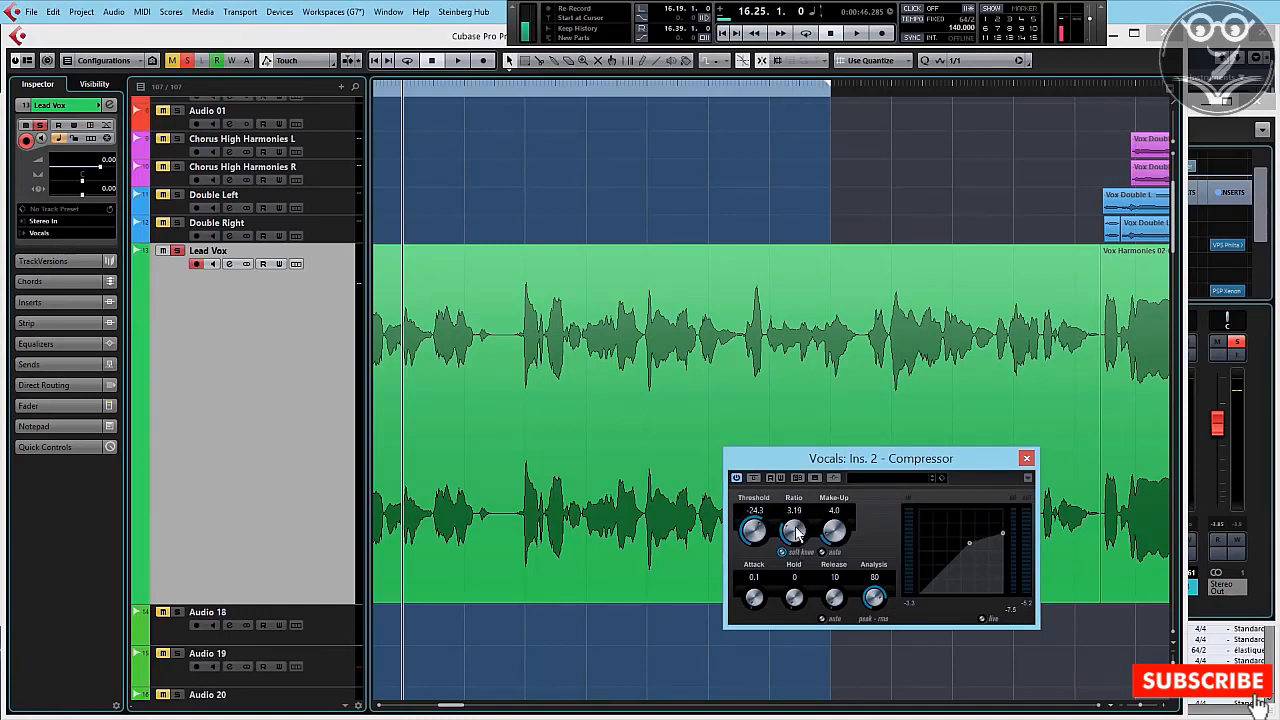